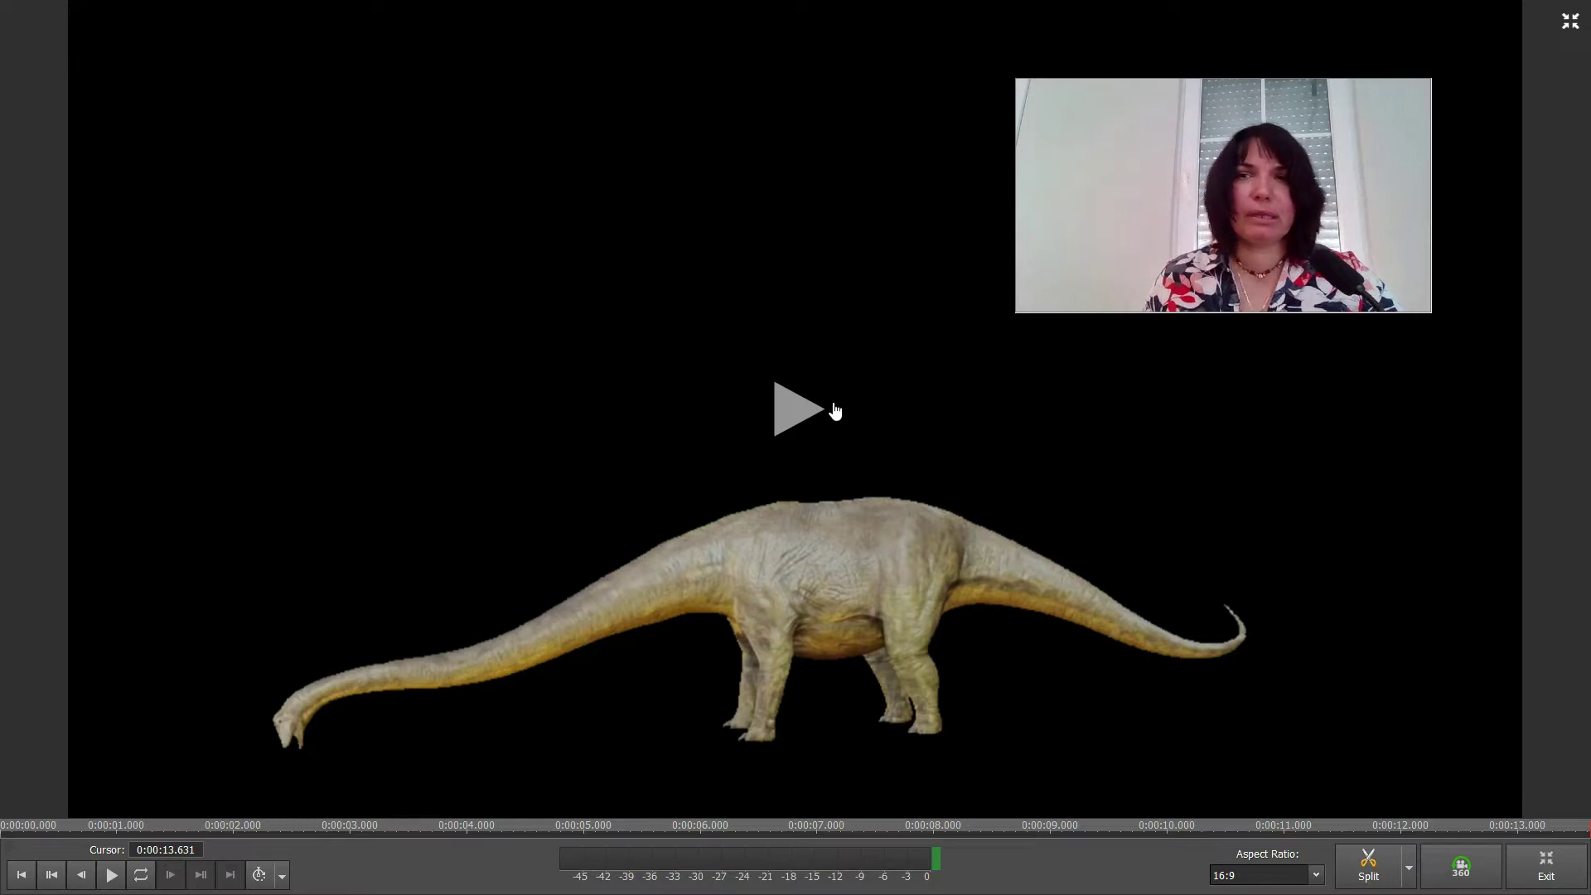
Play the finished diplodocus-over-meadow preview in the Sequence Preview
click(805, 426)
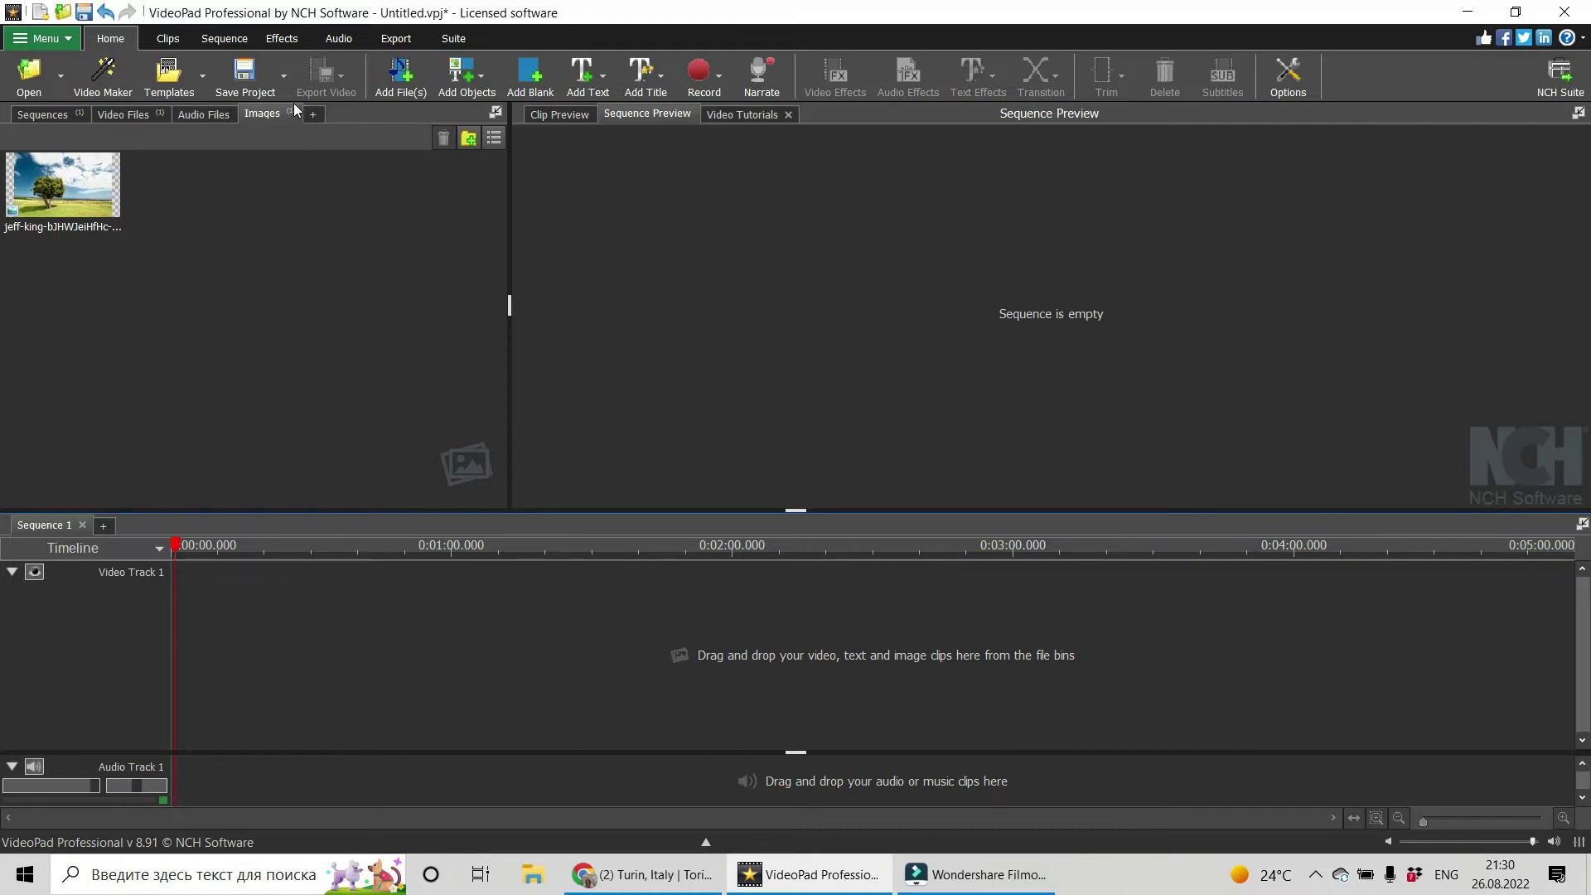
Place the tree photo on Video Track 1 and Diplodocus - 58798.mp4 on the track above
click(90, 198)
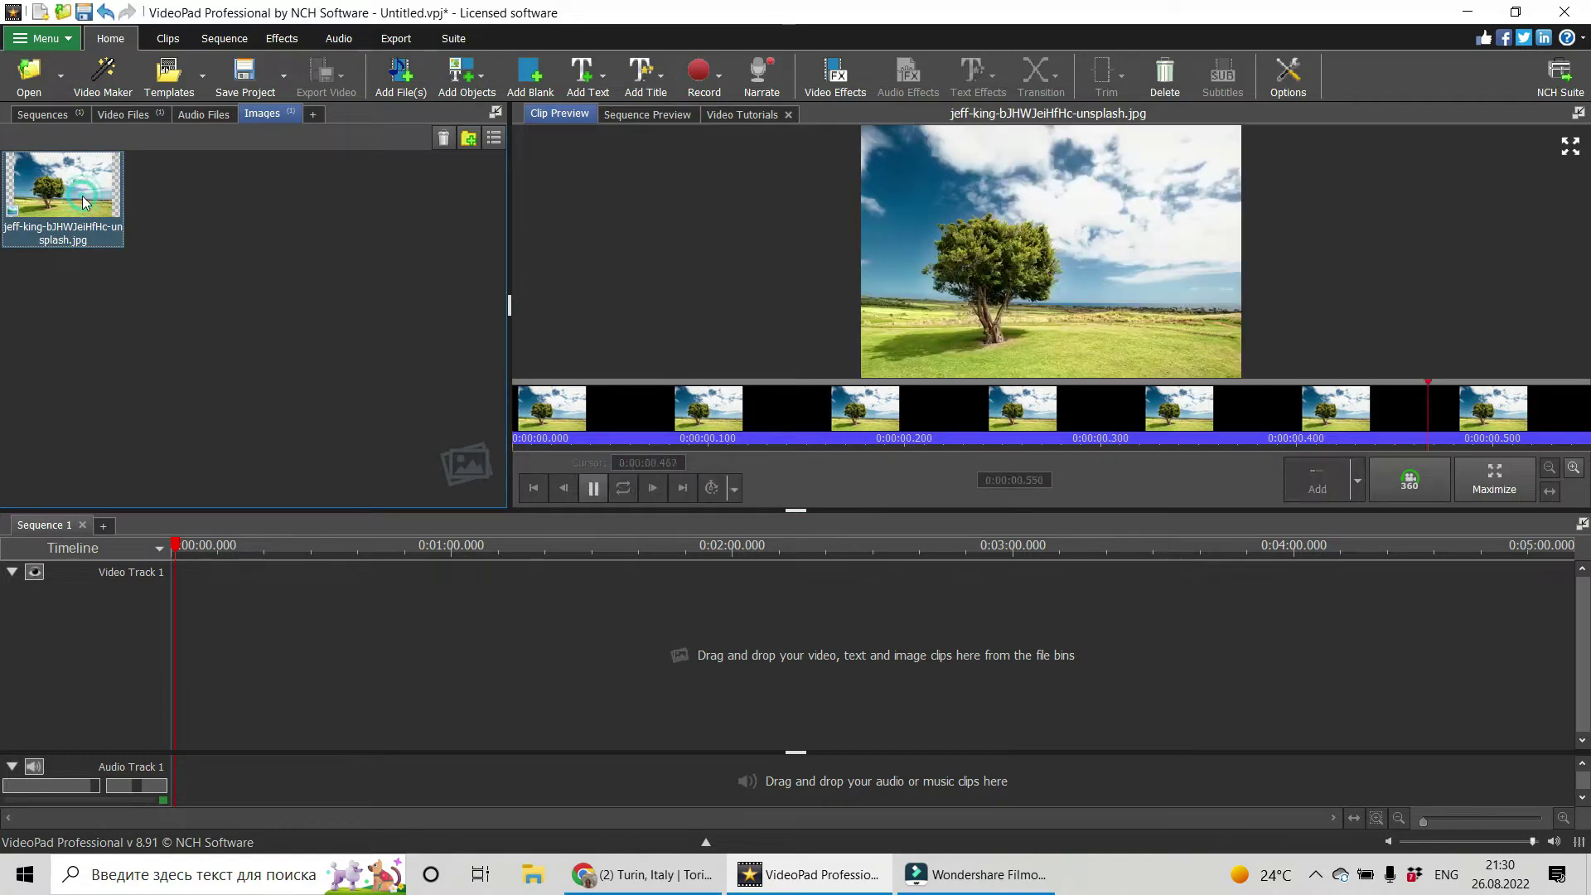
drag(87, 196, 209, 713)
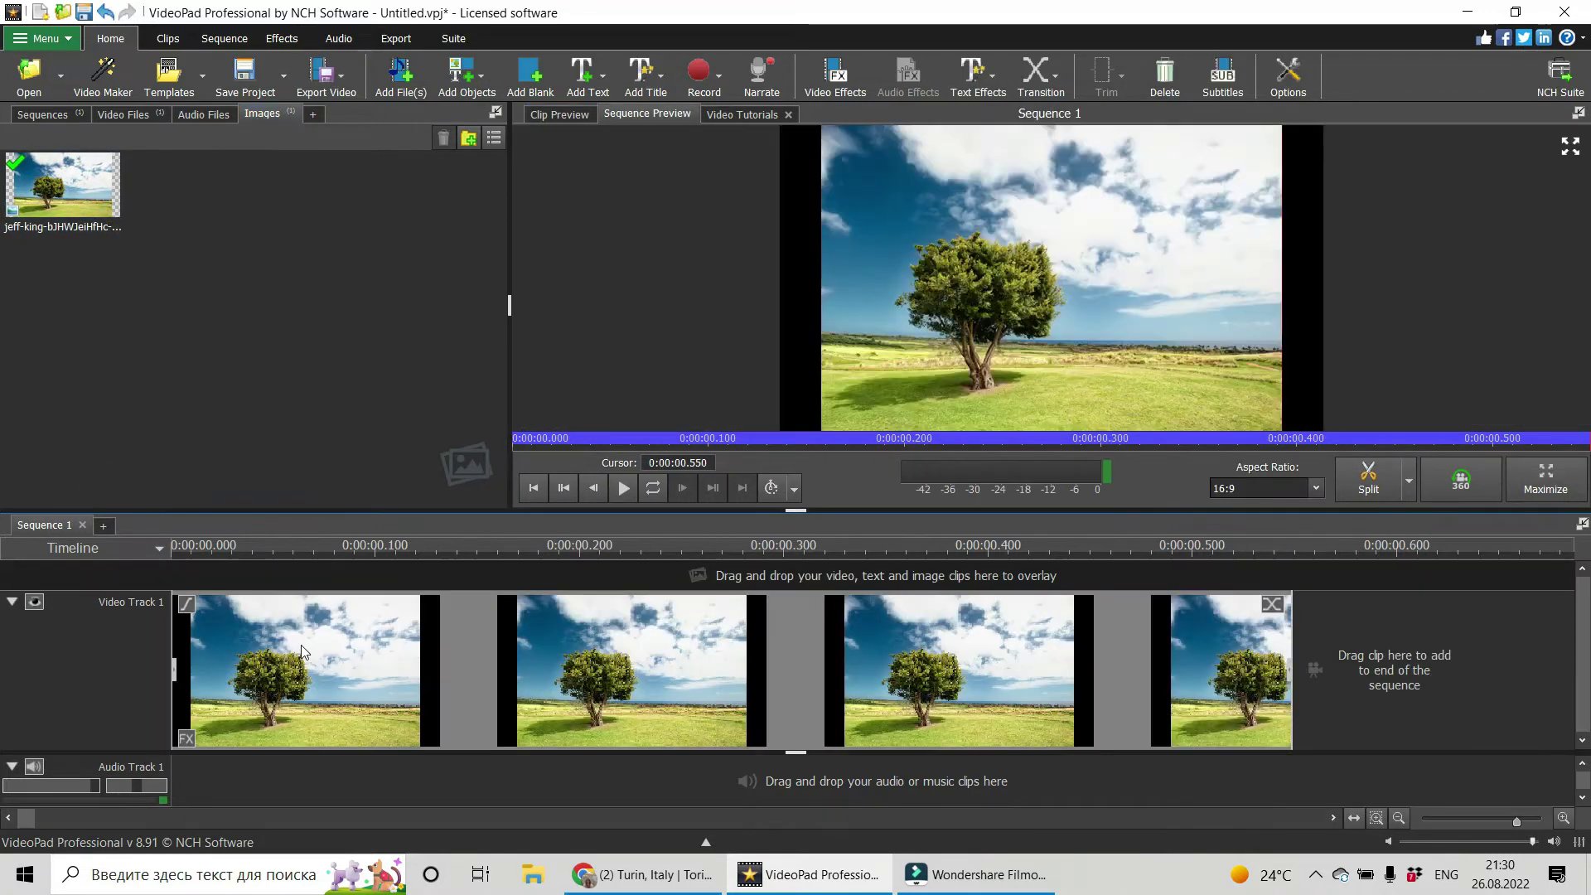
click(101, 115)
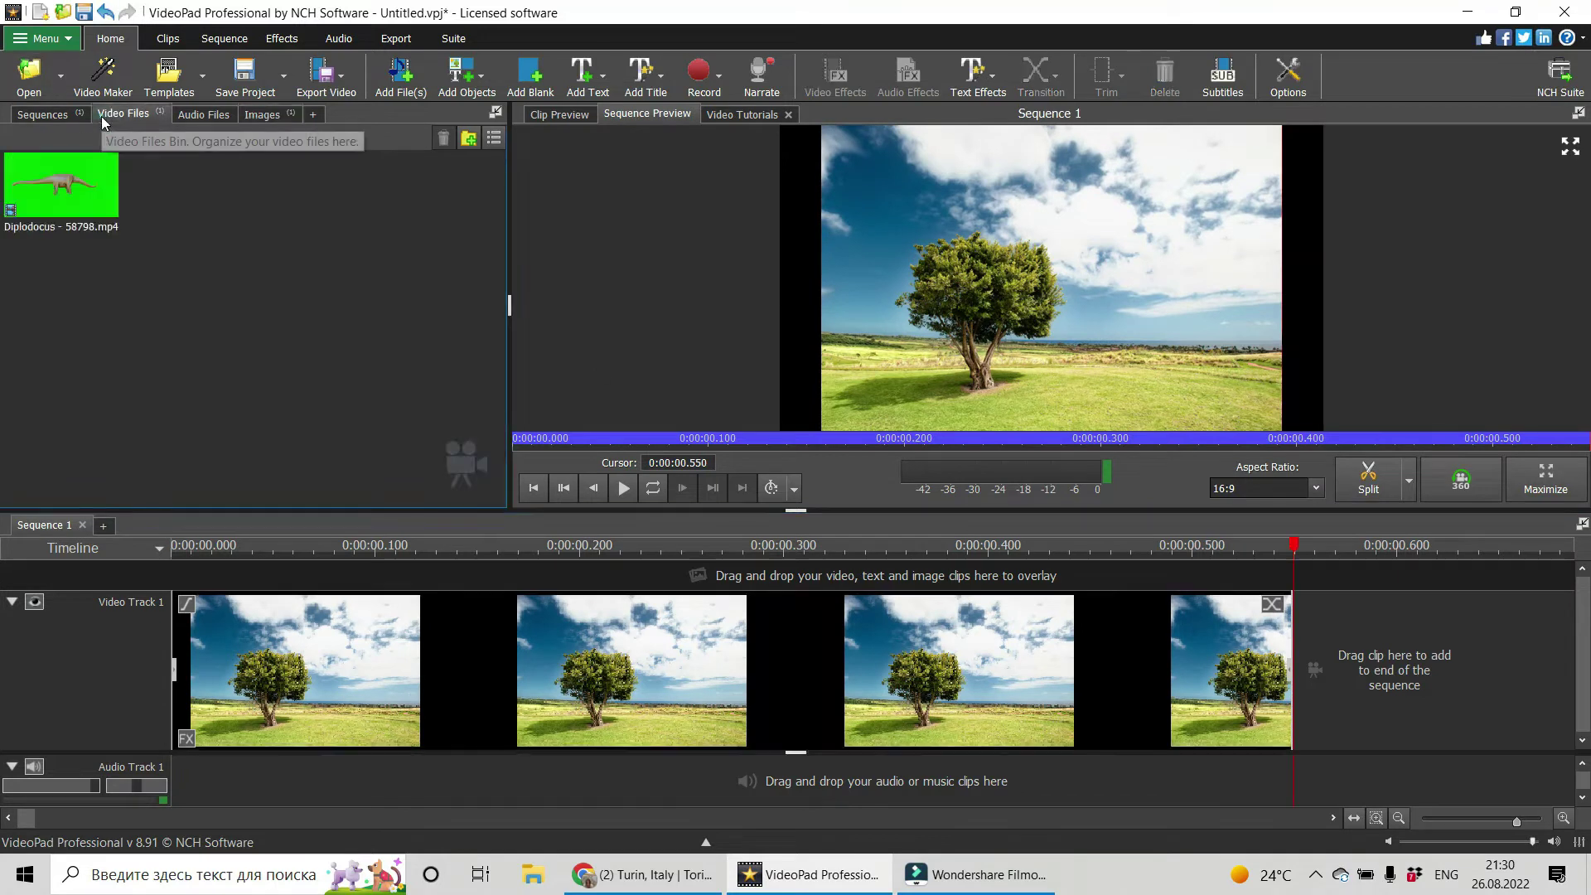
click(80, 203)
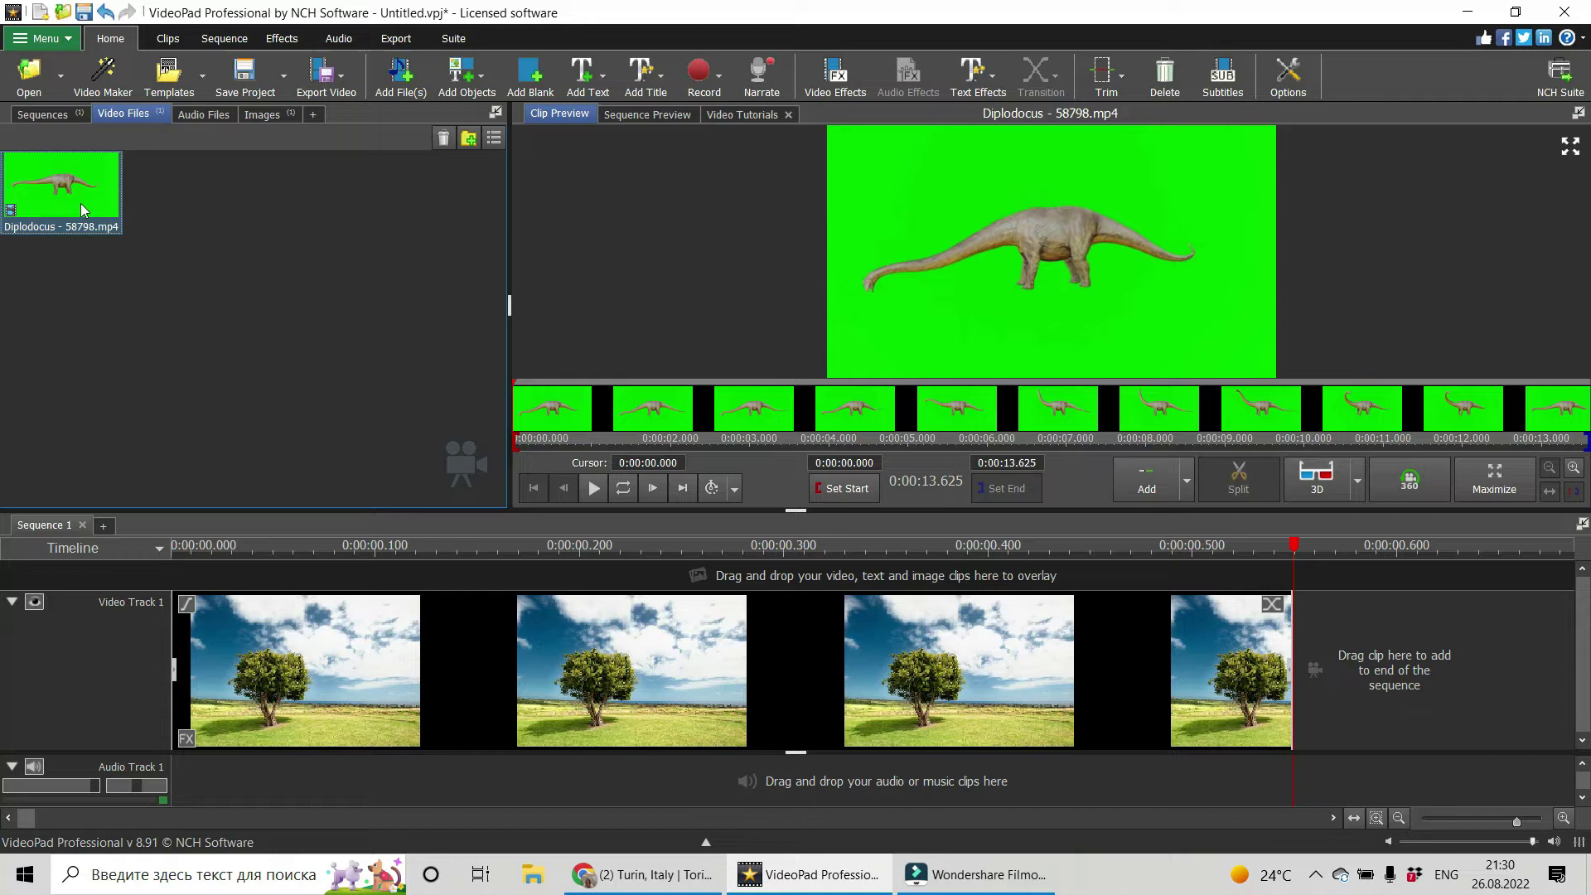
mouse_move(82, 203)
mouse_down()
mouse_move(183, 558)
mouse_move(157, 562)
mouse_up()
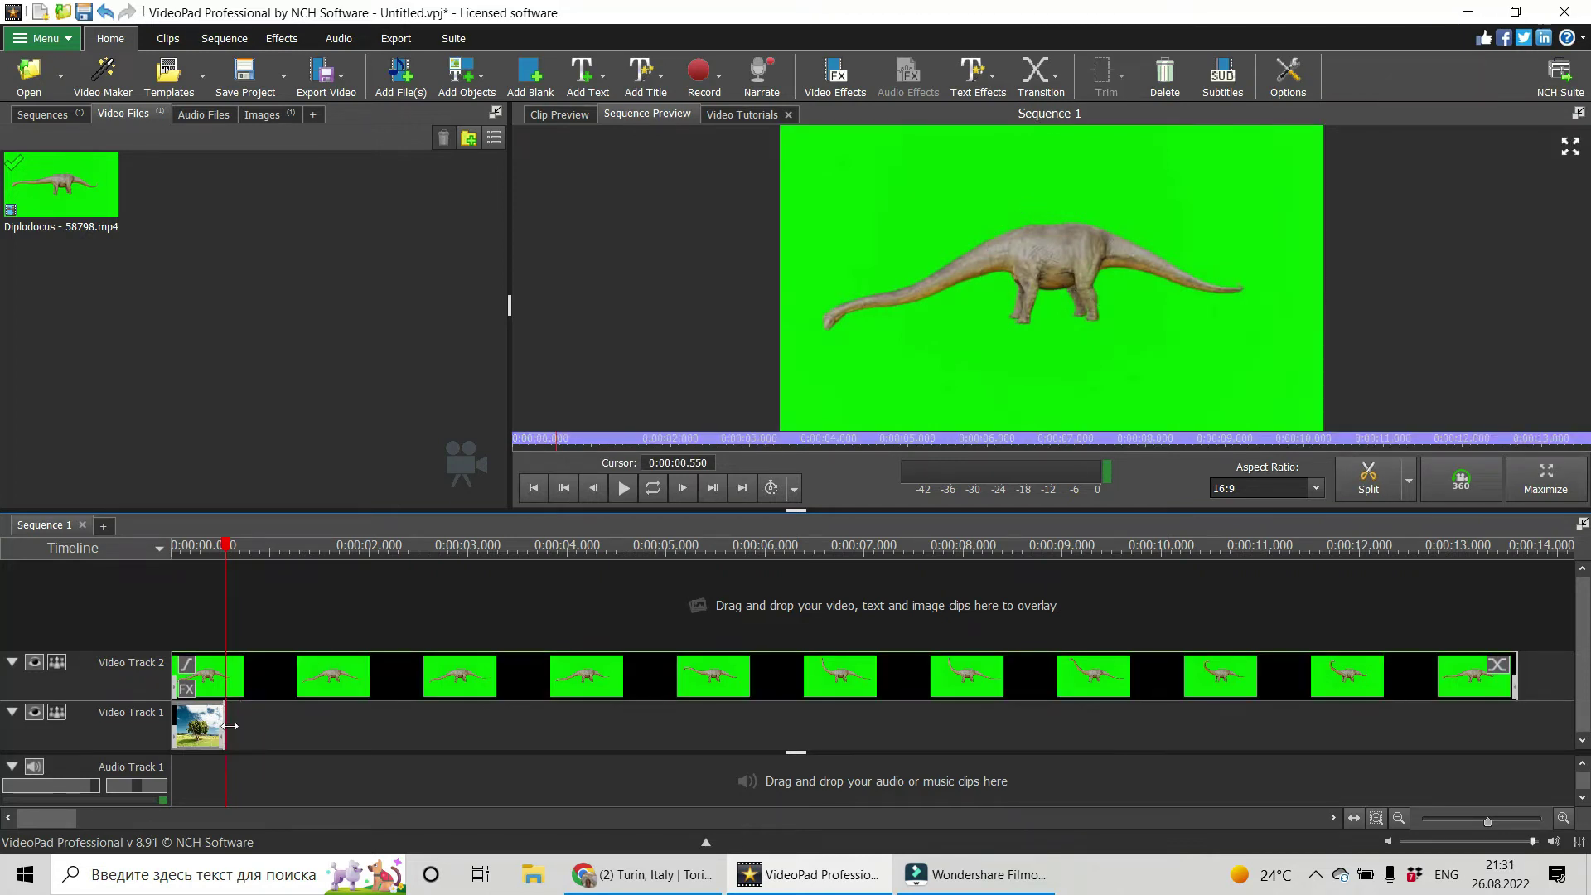
Stretch the tree photo to the Diplodocus clip's 13.6 s end, rewind, and select the Diplodocus clip
mouse_move(226, 732)
mouse_down()
mouse_move(1417, 827)
mouse_move(1528, 802)
mouse_up()
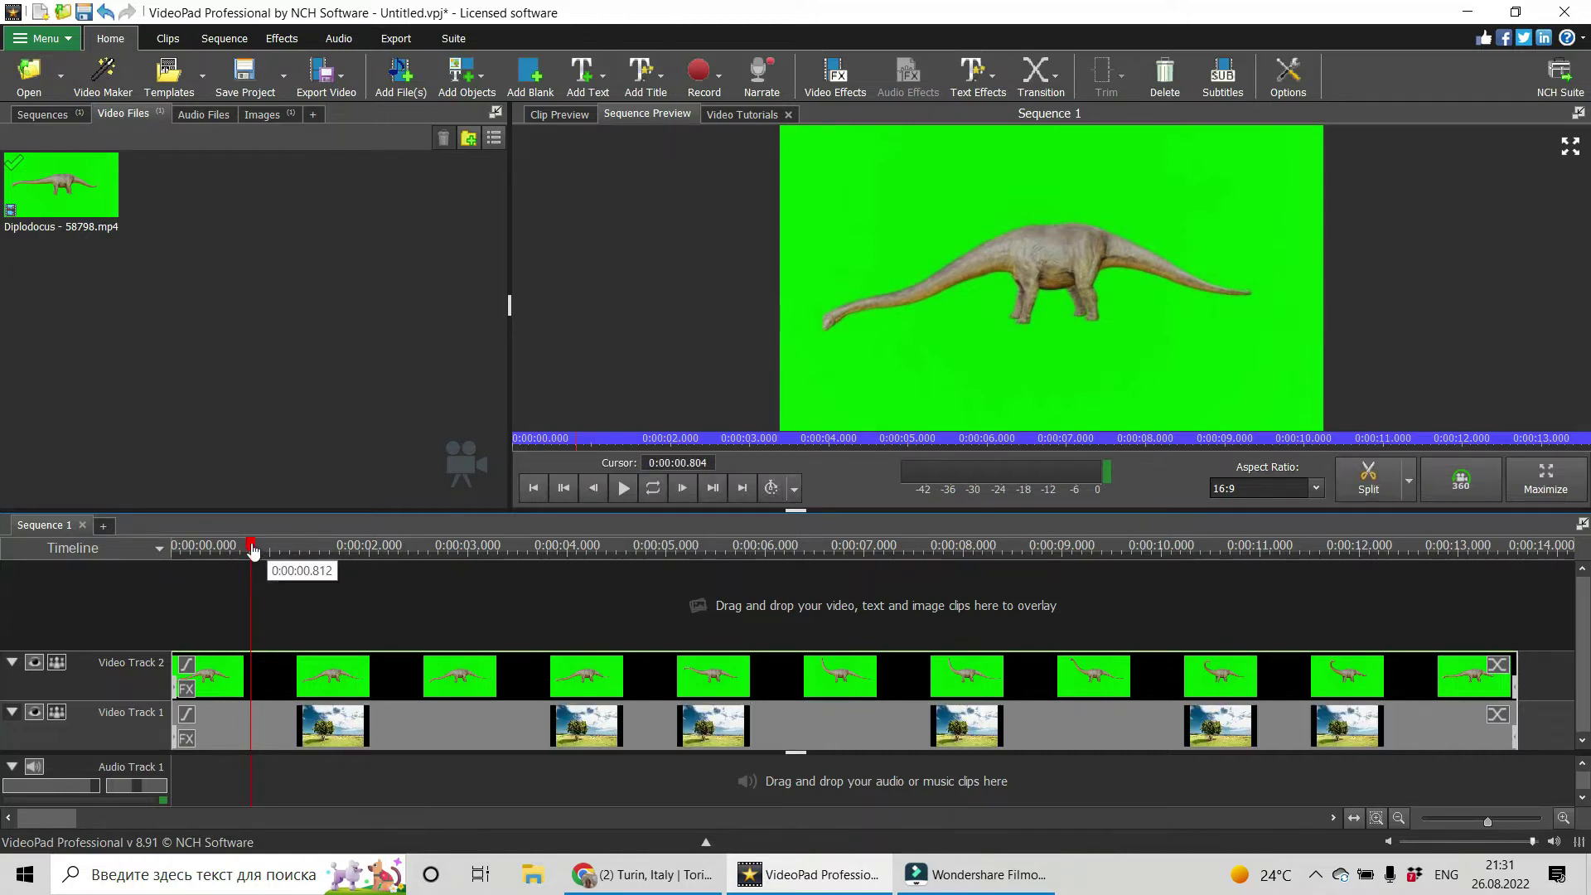
drag(252, 546, 174, 567)
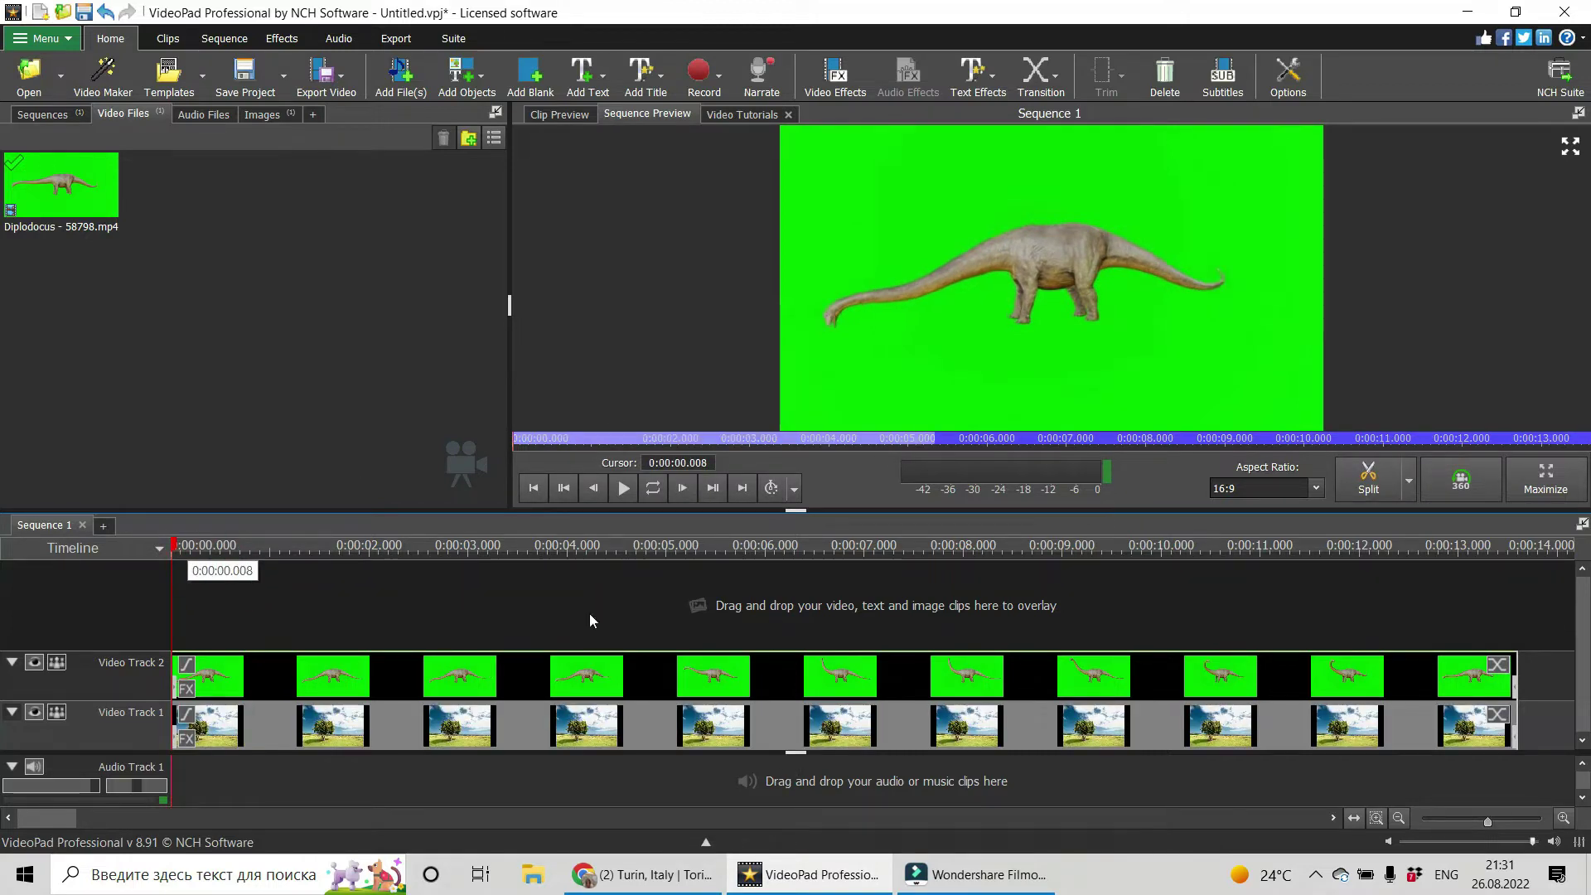
click(613, 692)
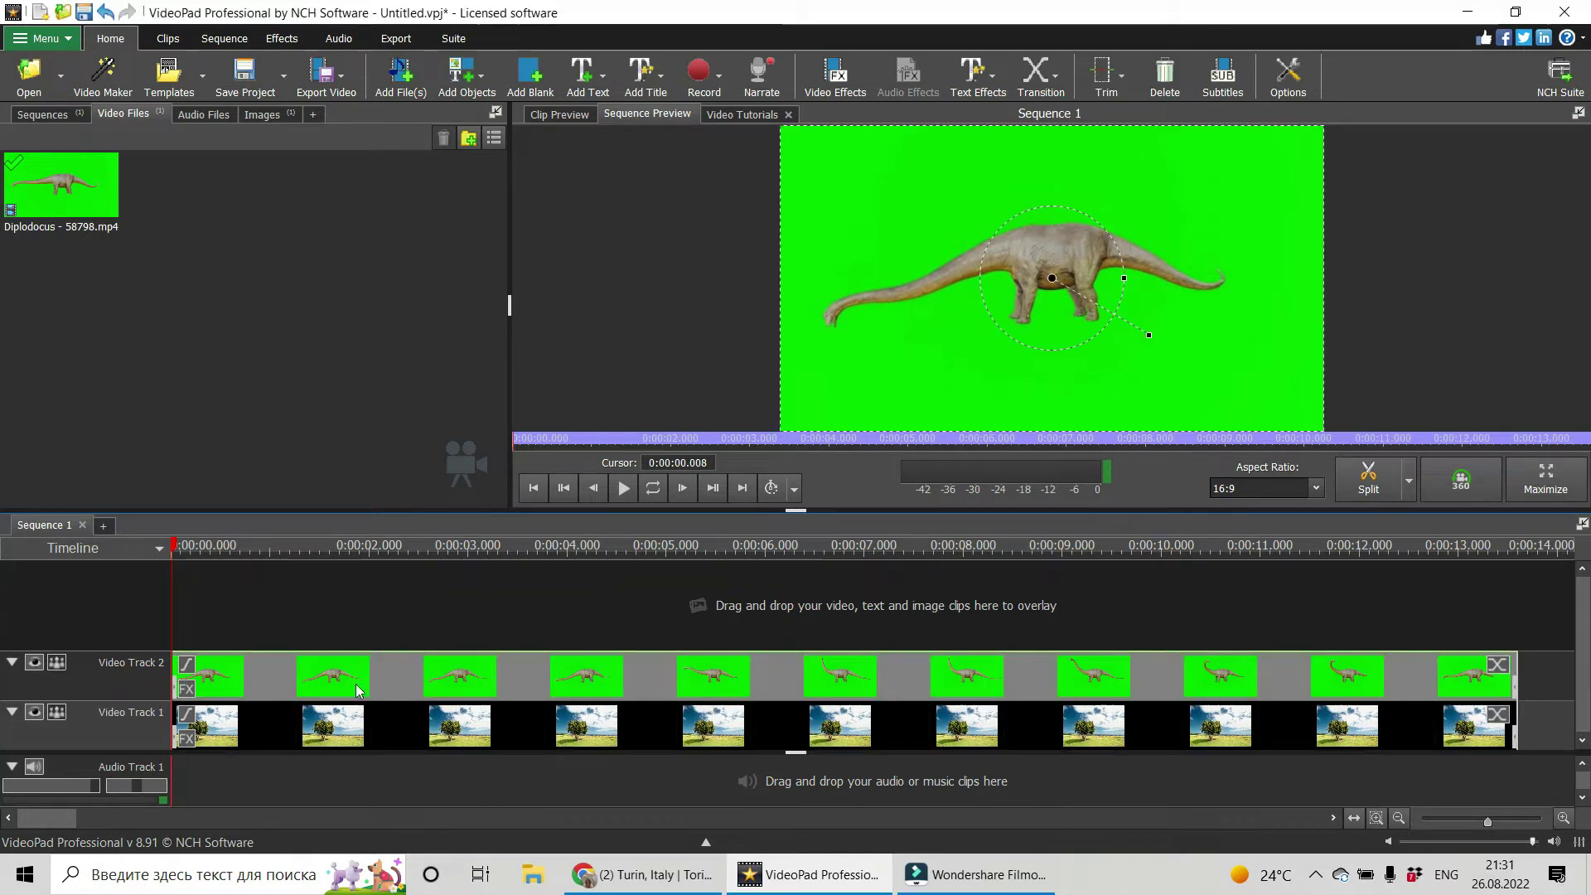
mouse_move(364, 683)
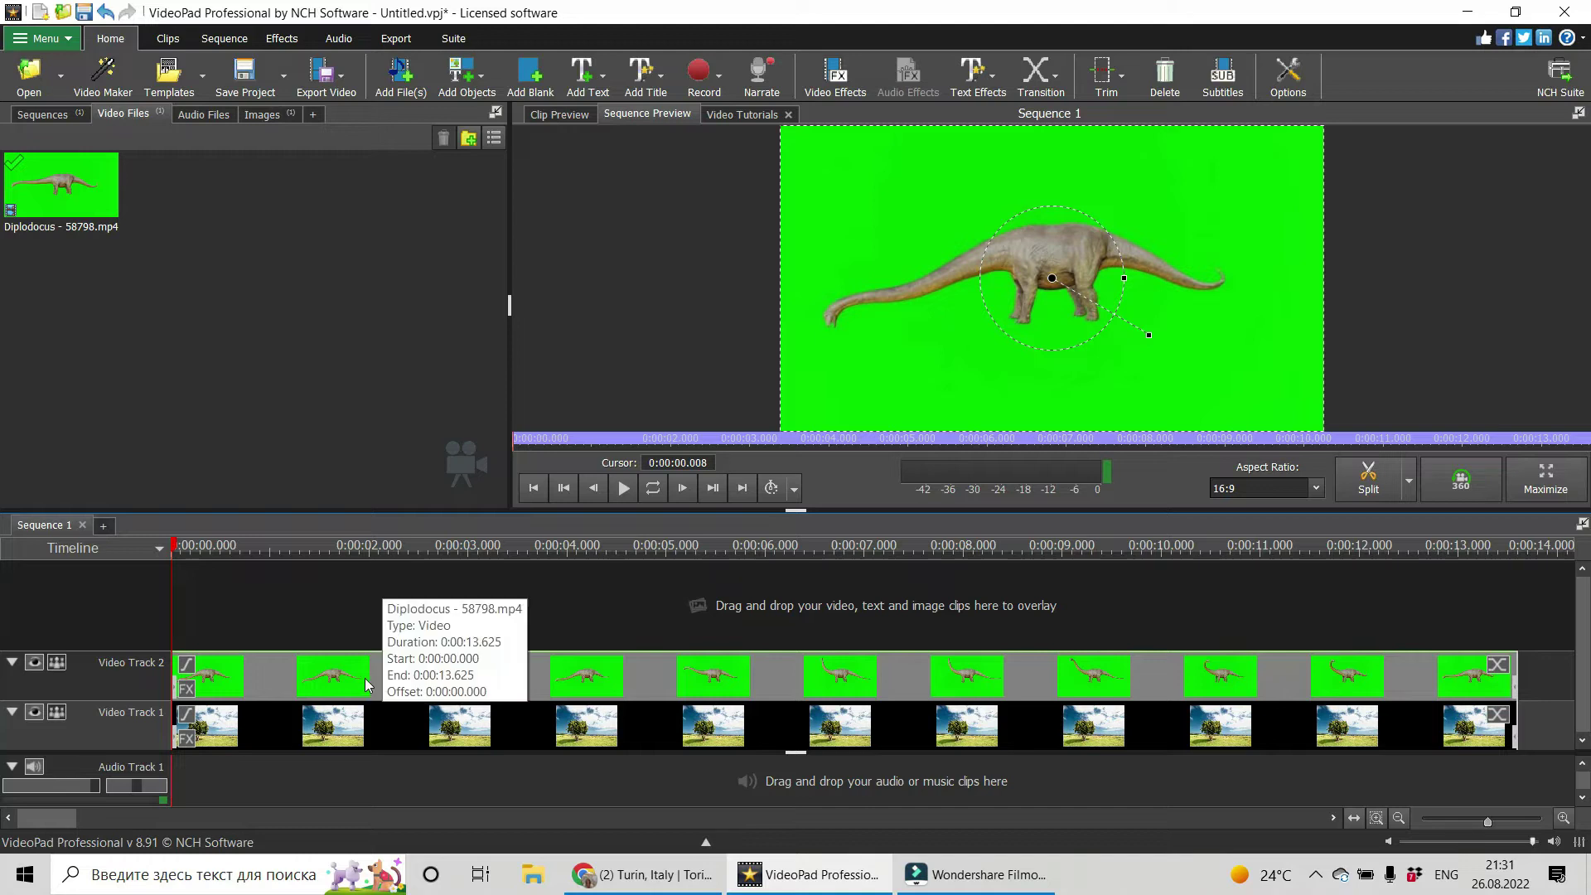
Add a Green Screen effect to the Diplodocus clip, keying the sampled green at threshold 17
right_click(367, 684)
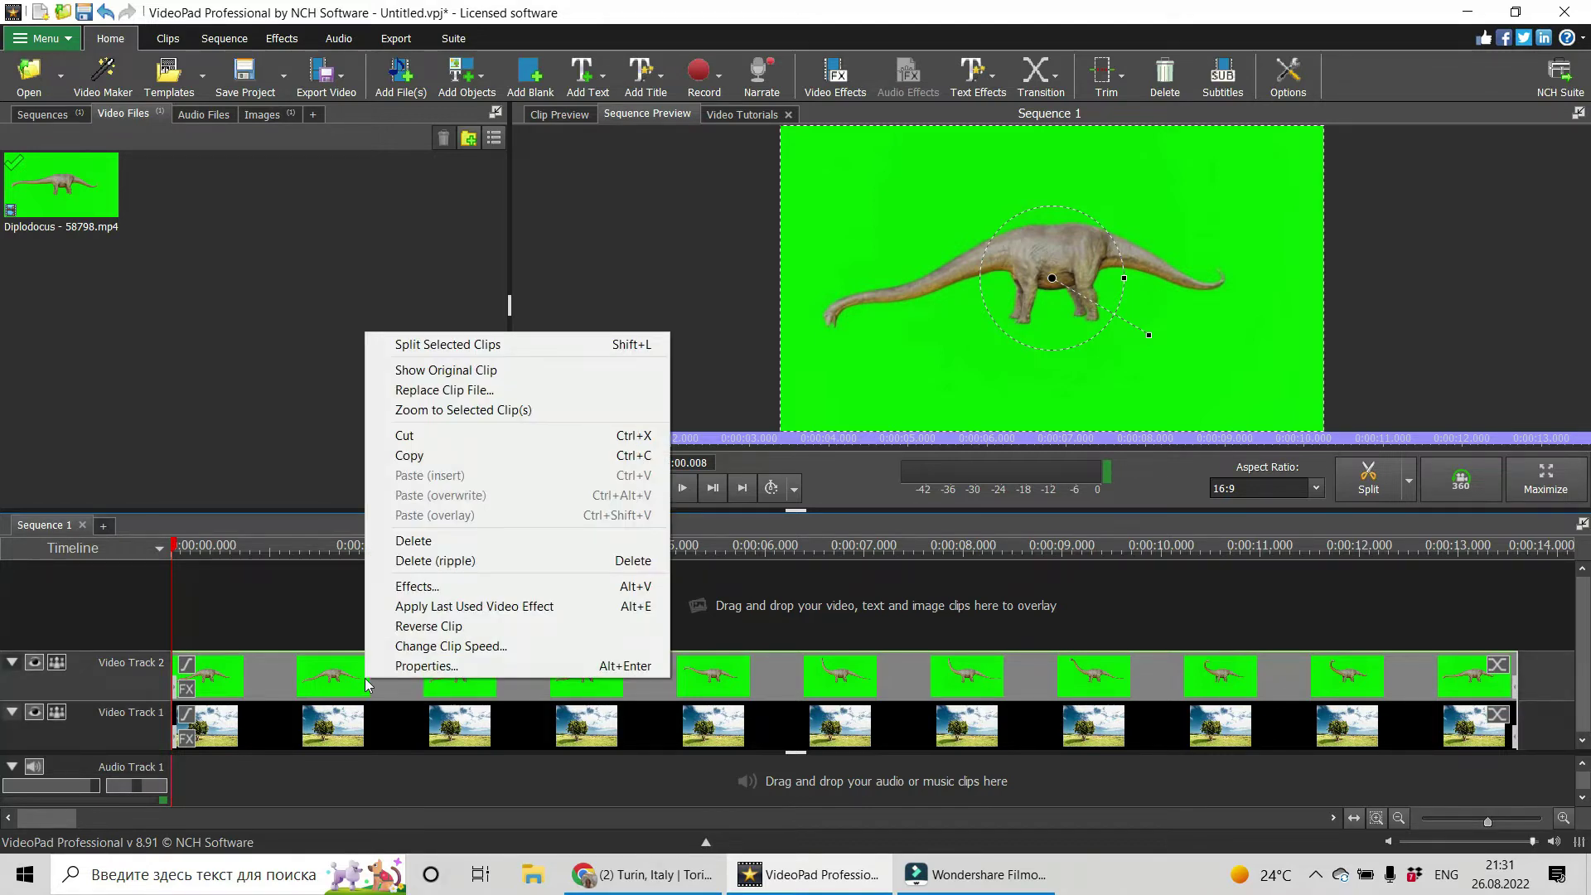
click(417, 585)
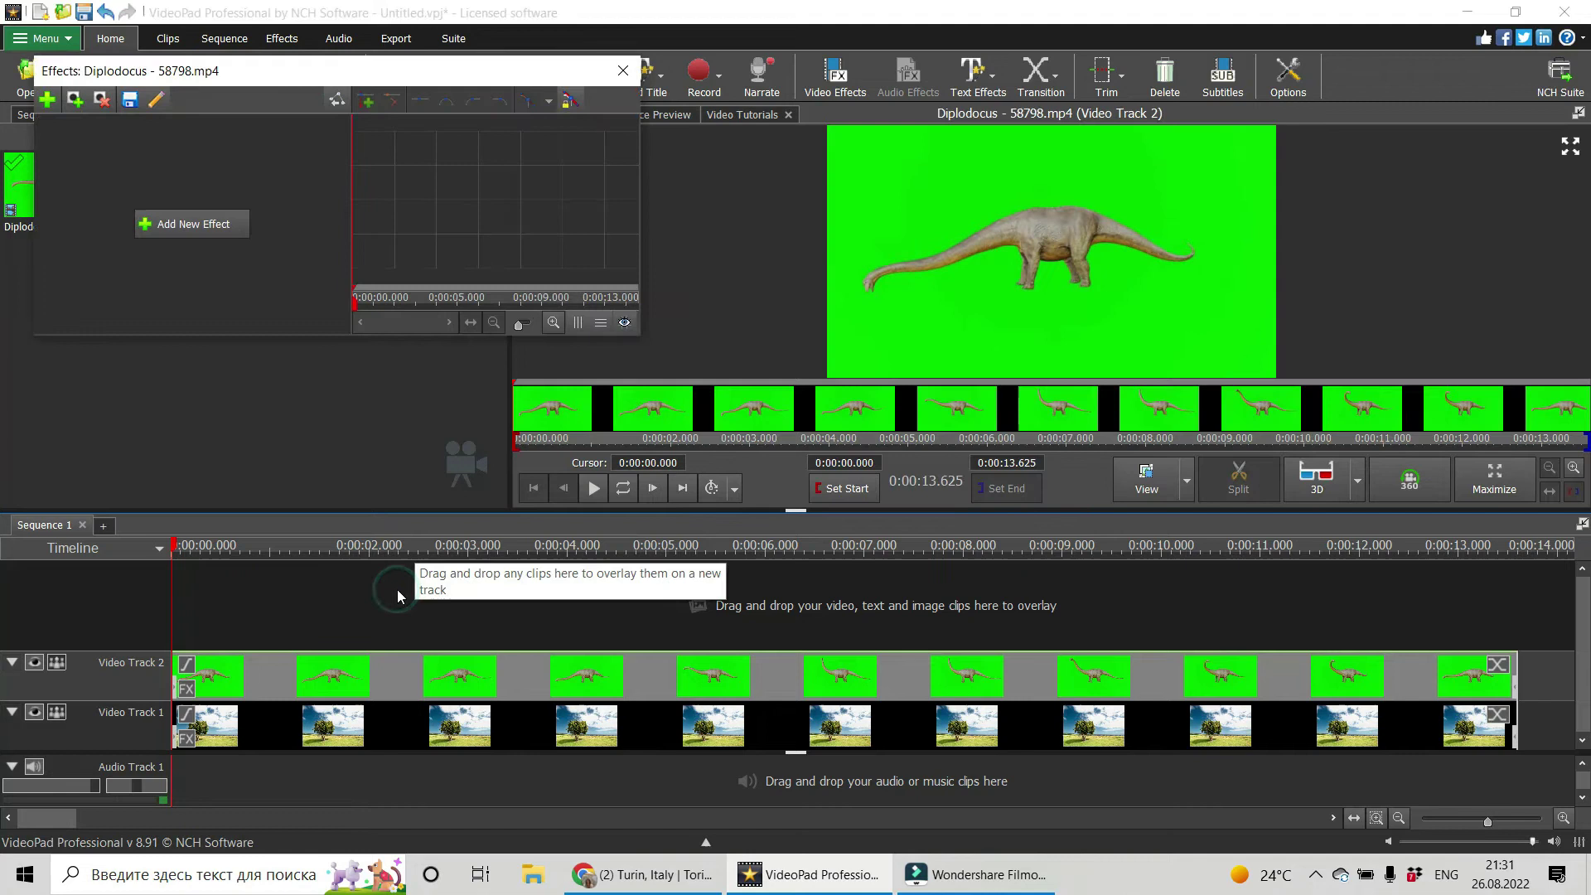
click(137, 227)
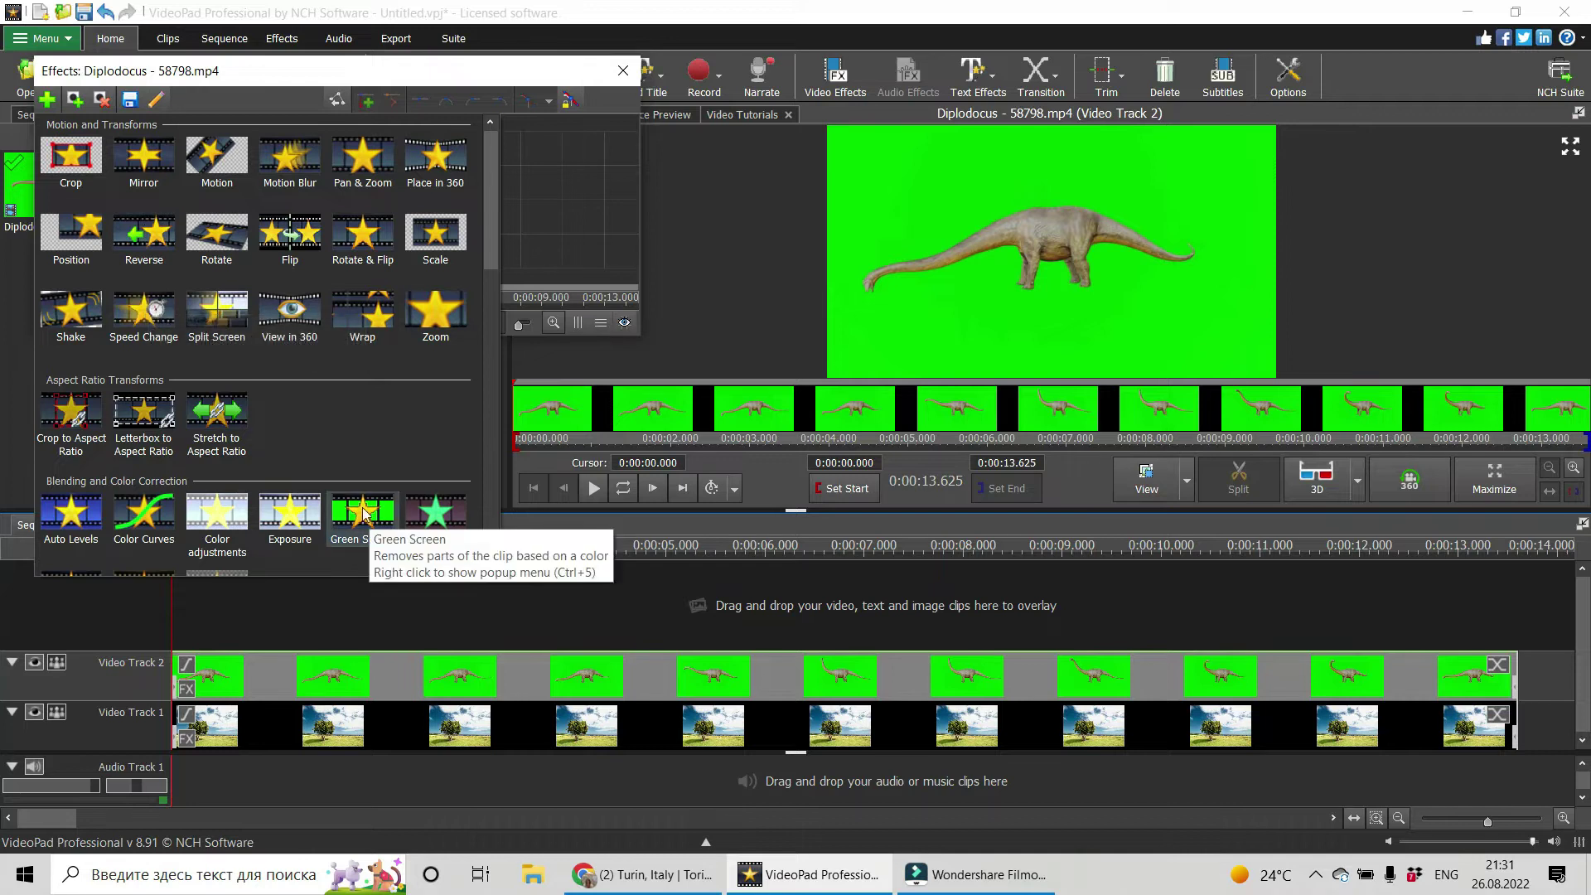
click(388, 515)
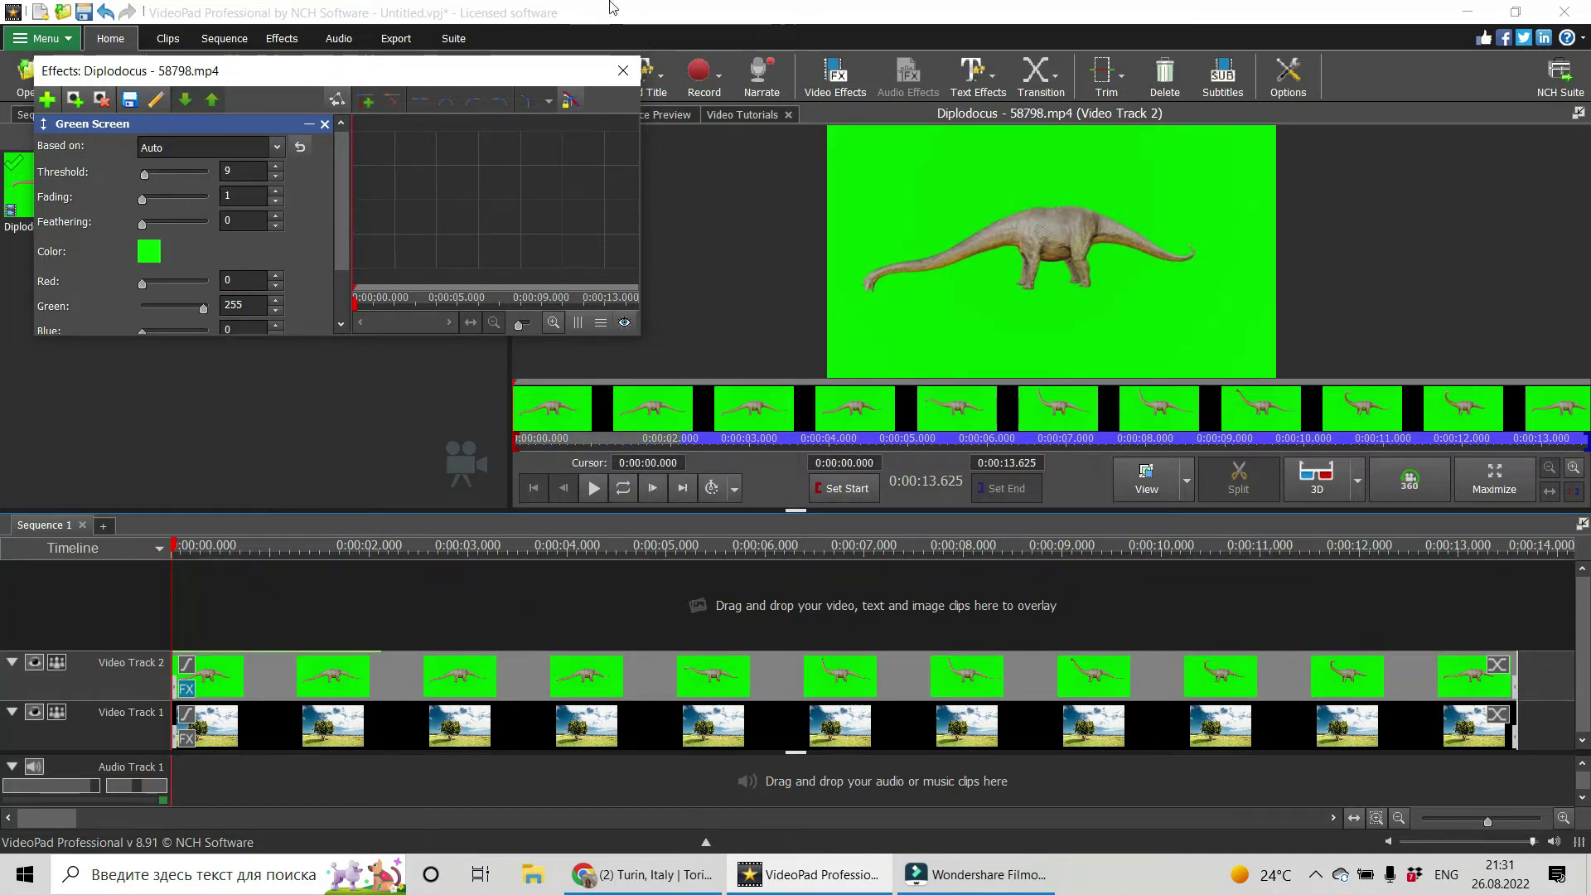
click(987, 152)
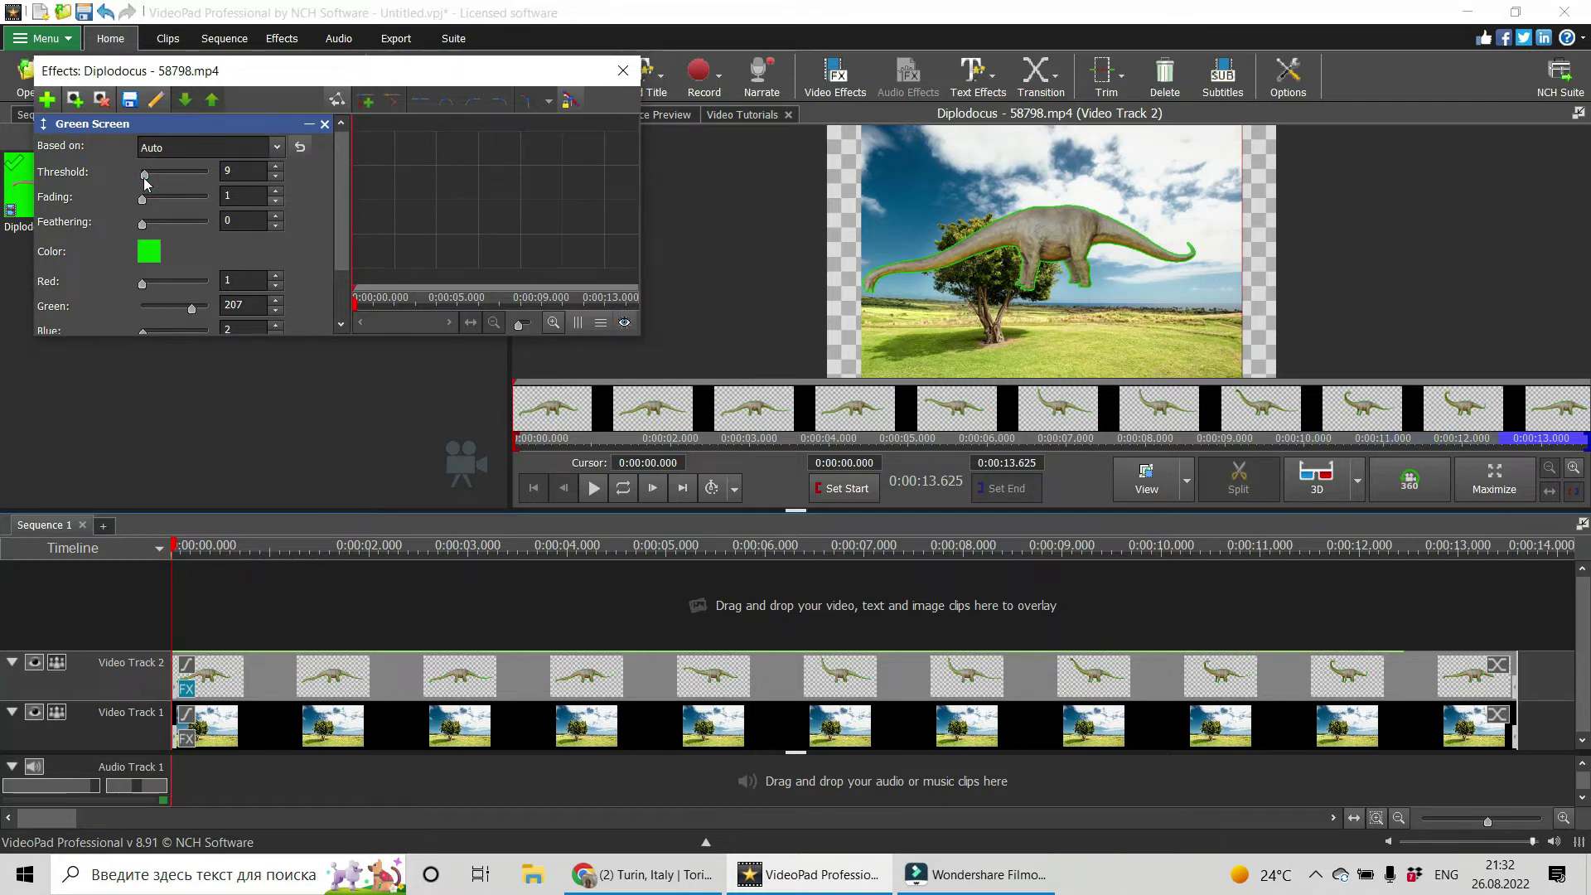
drag(145, 181, 149, 174)
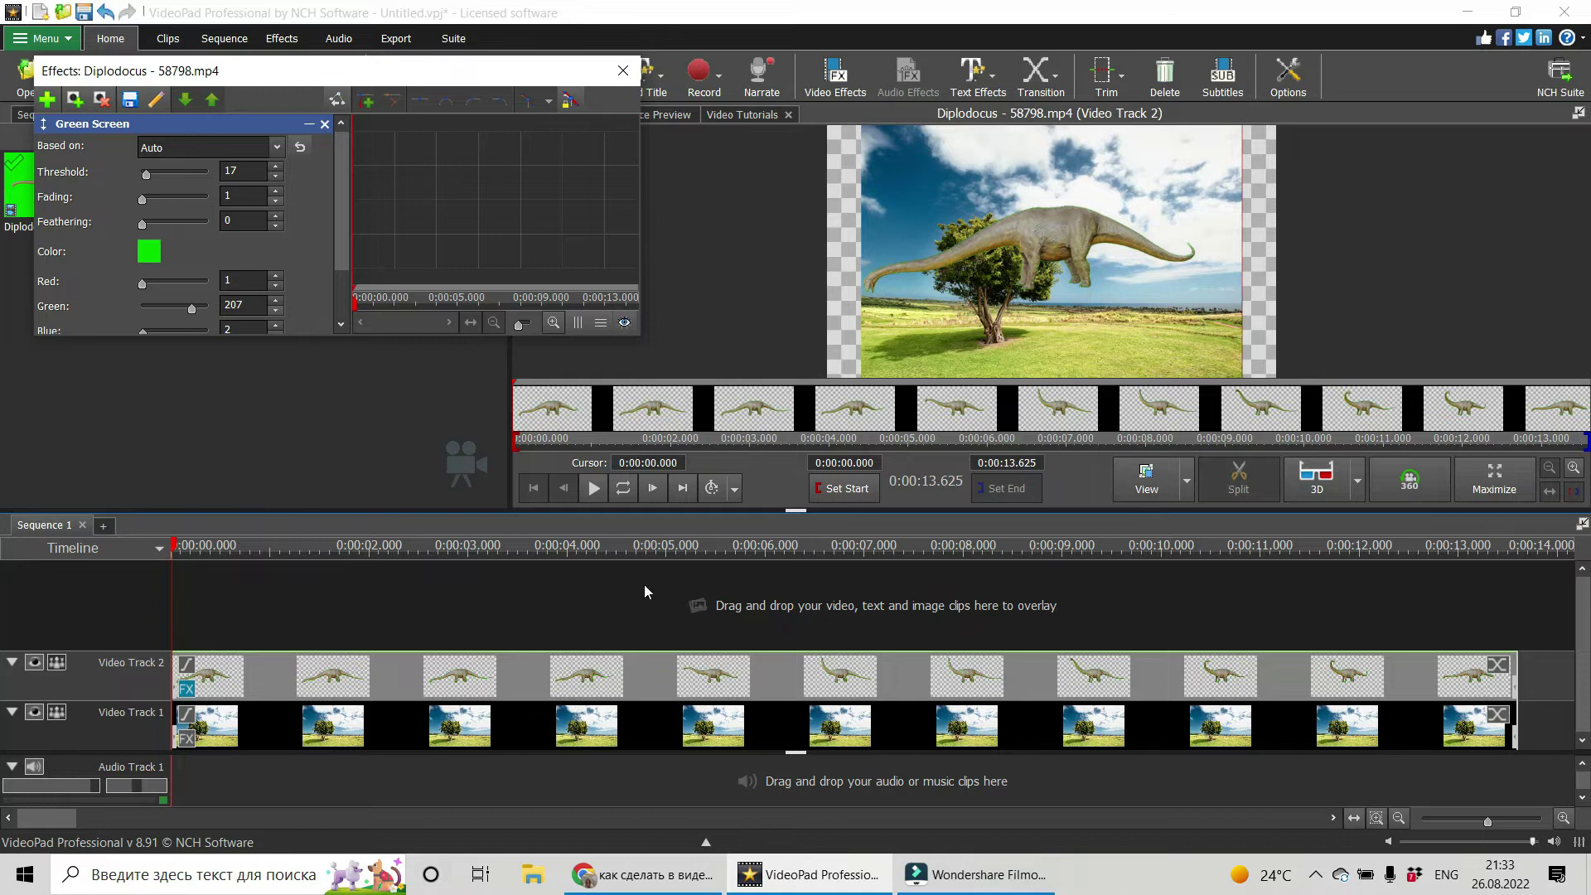
Add a Zoom effect to the tree photo clip
click(344, 717)
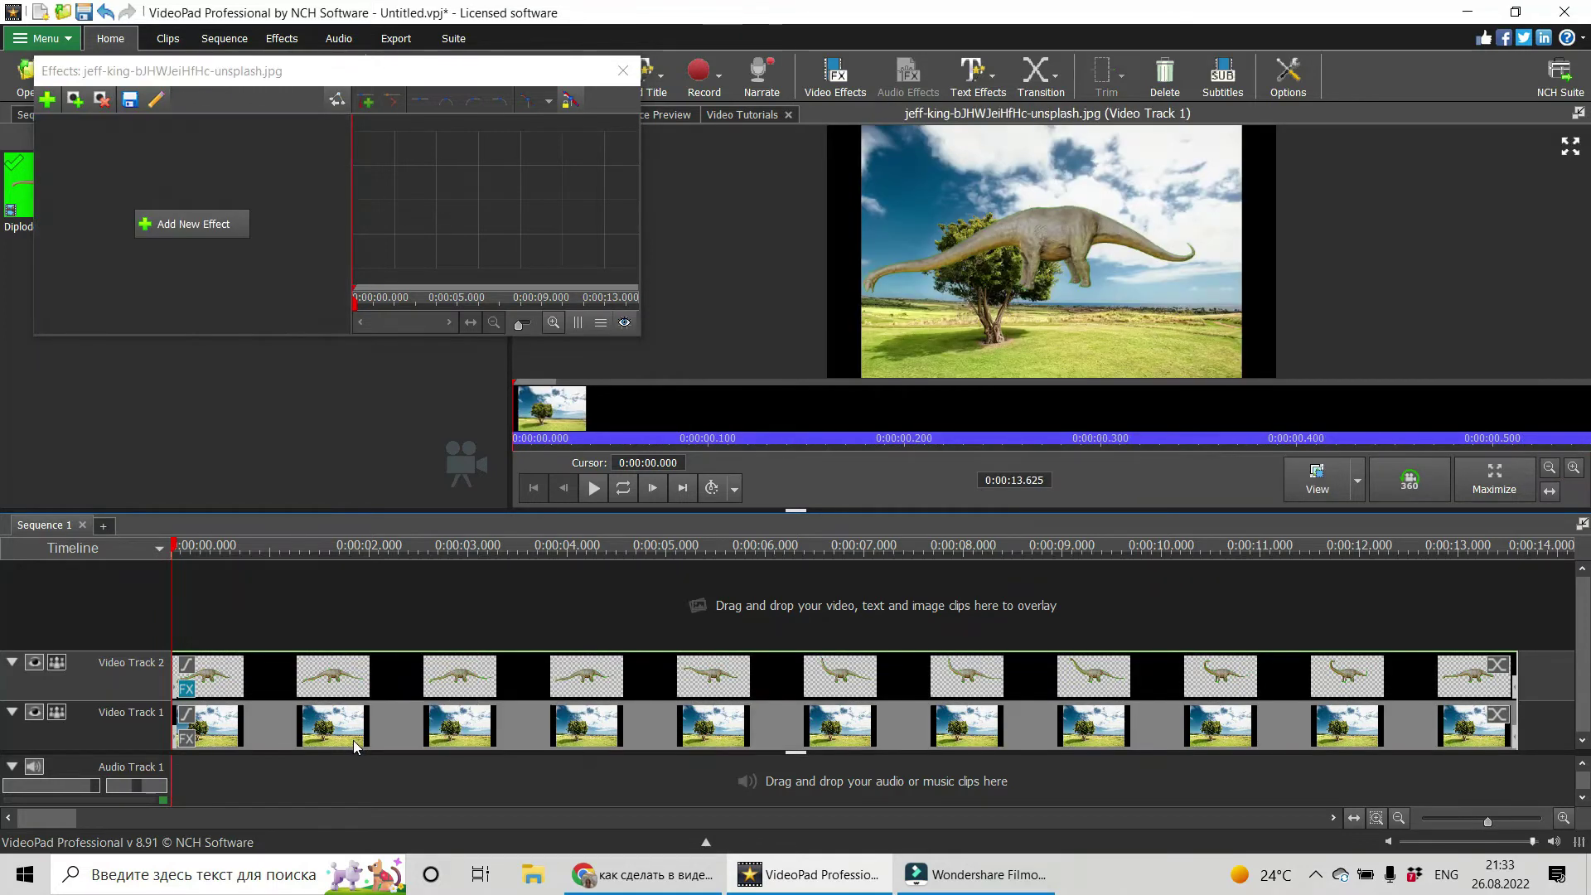
right_click(355, 747)
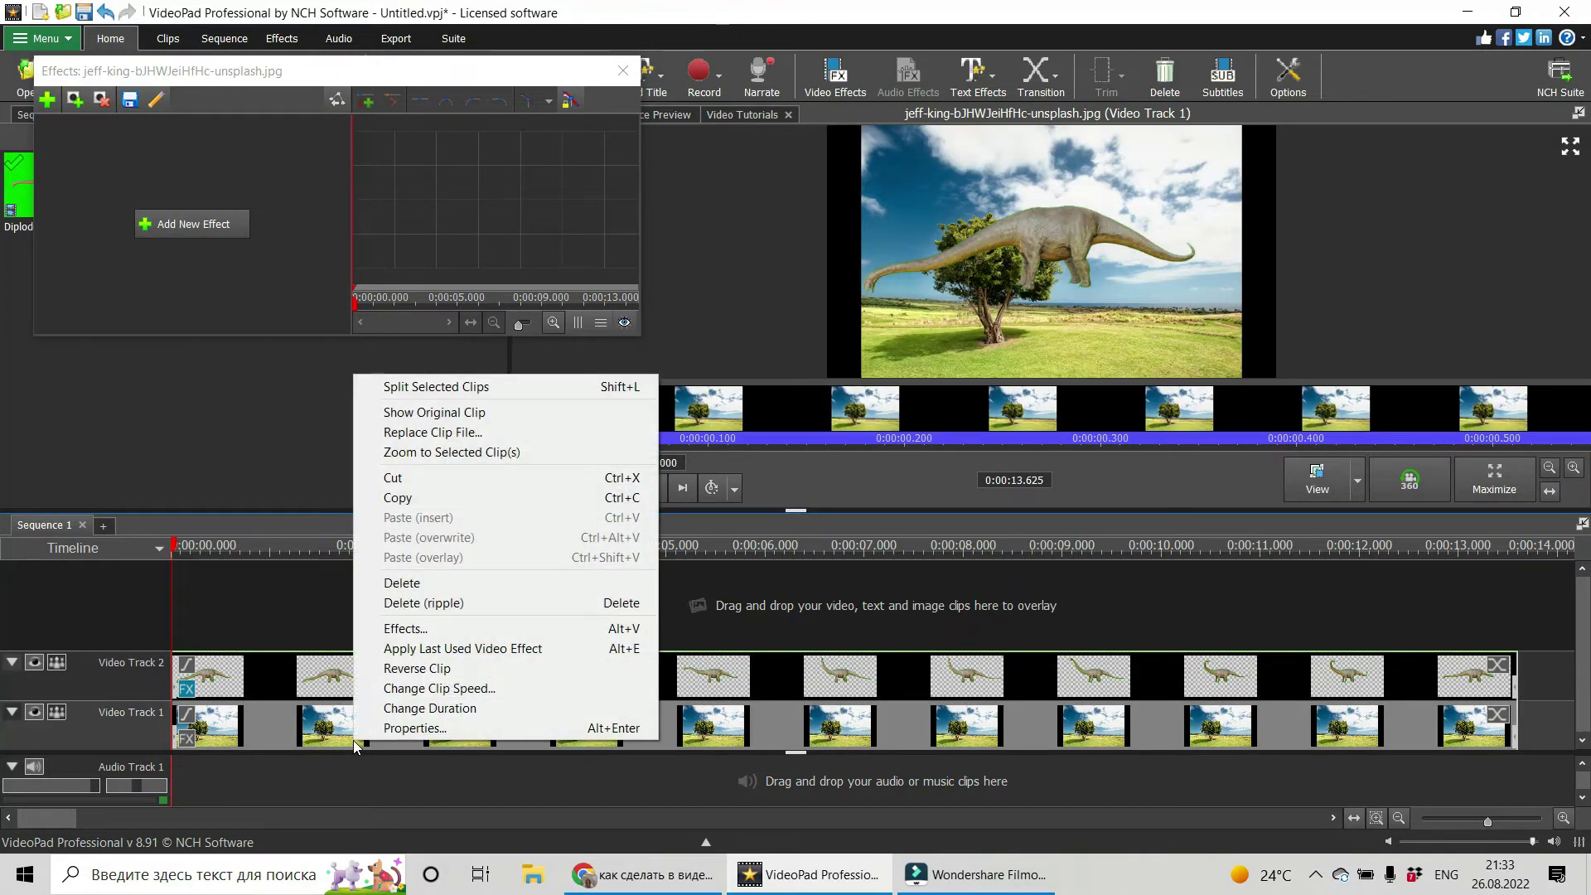
click(449, 629)
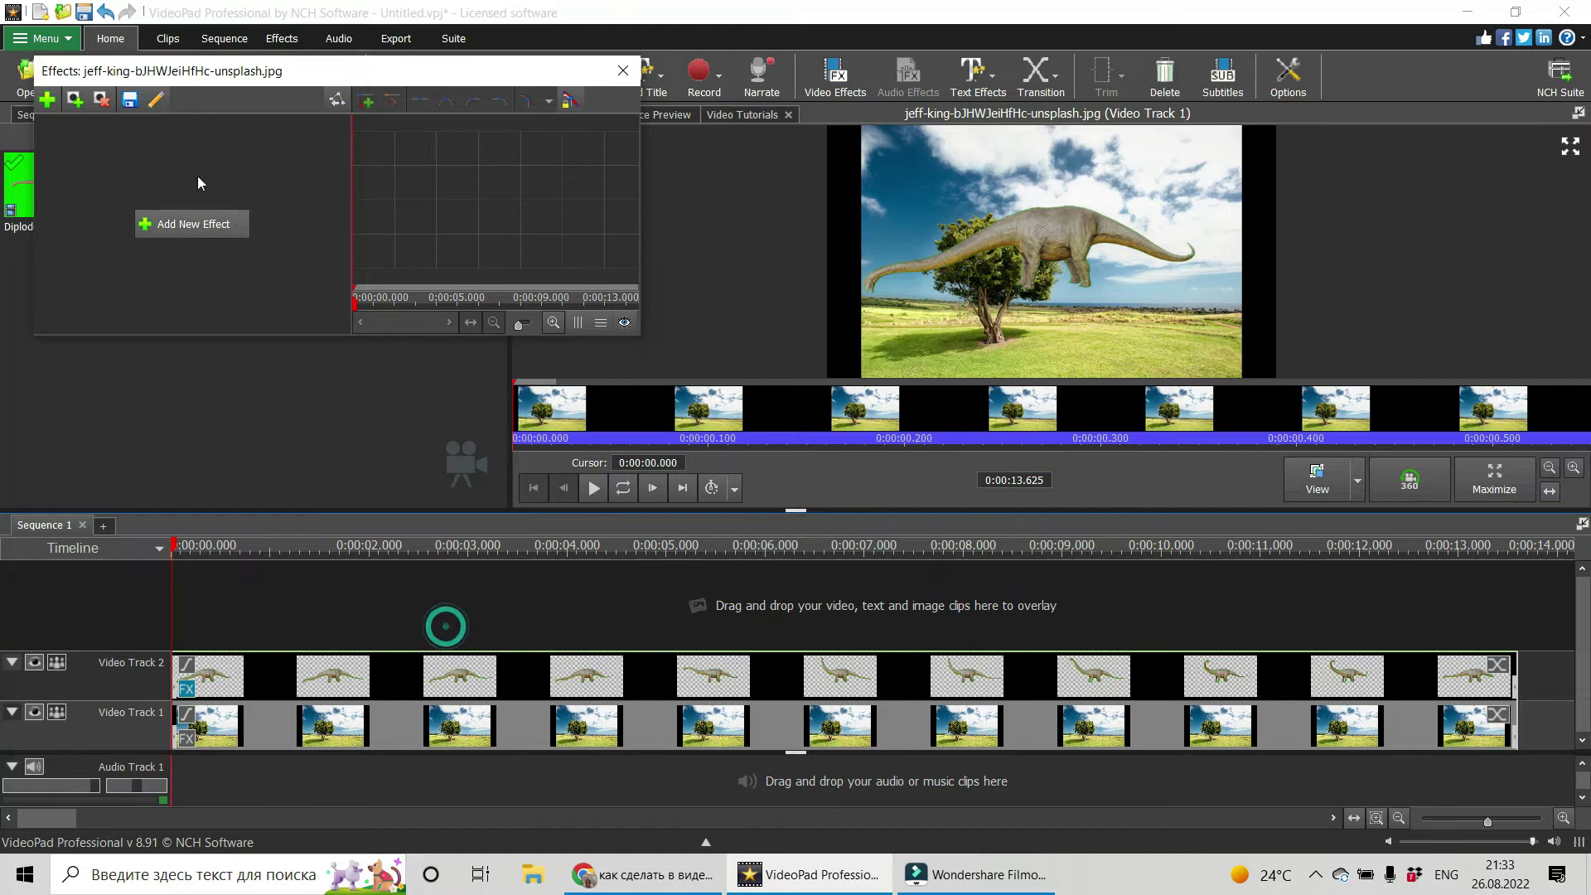
click(147, 224)
click(430, 313)
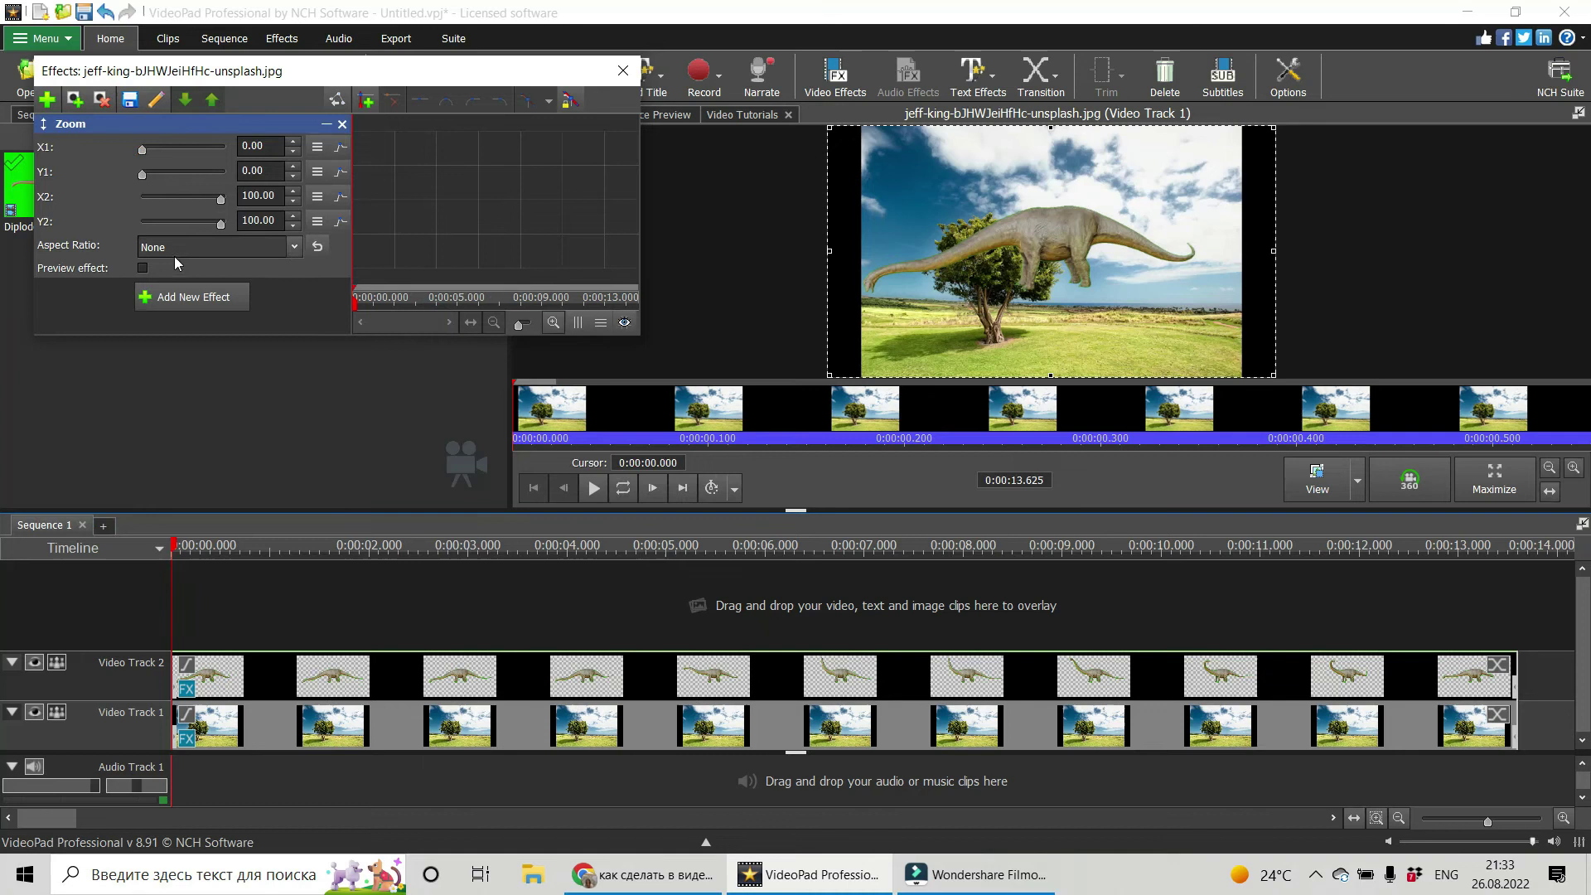
Lock the crop to 16:9 and frame it around the tree, sky and right side
click(266, 245)
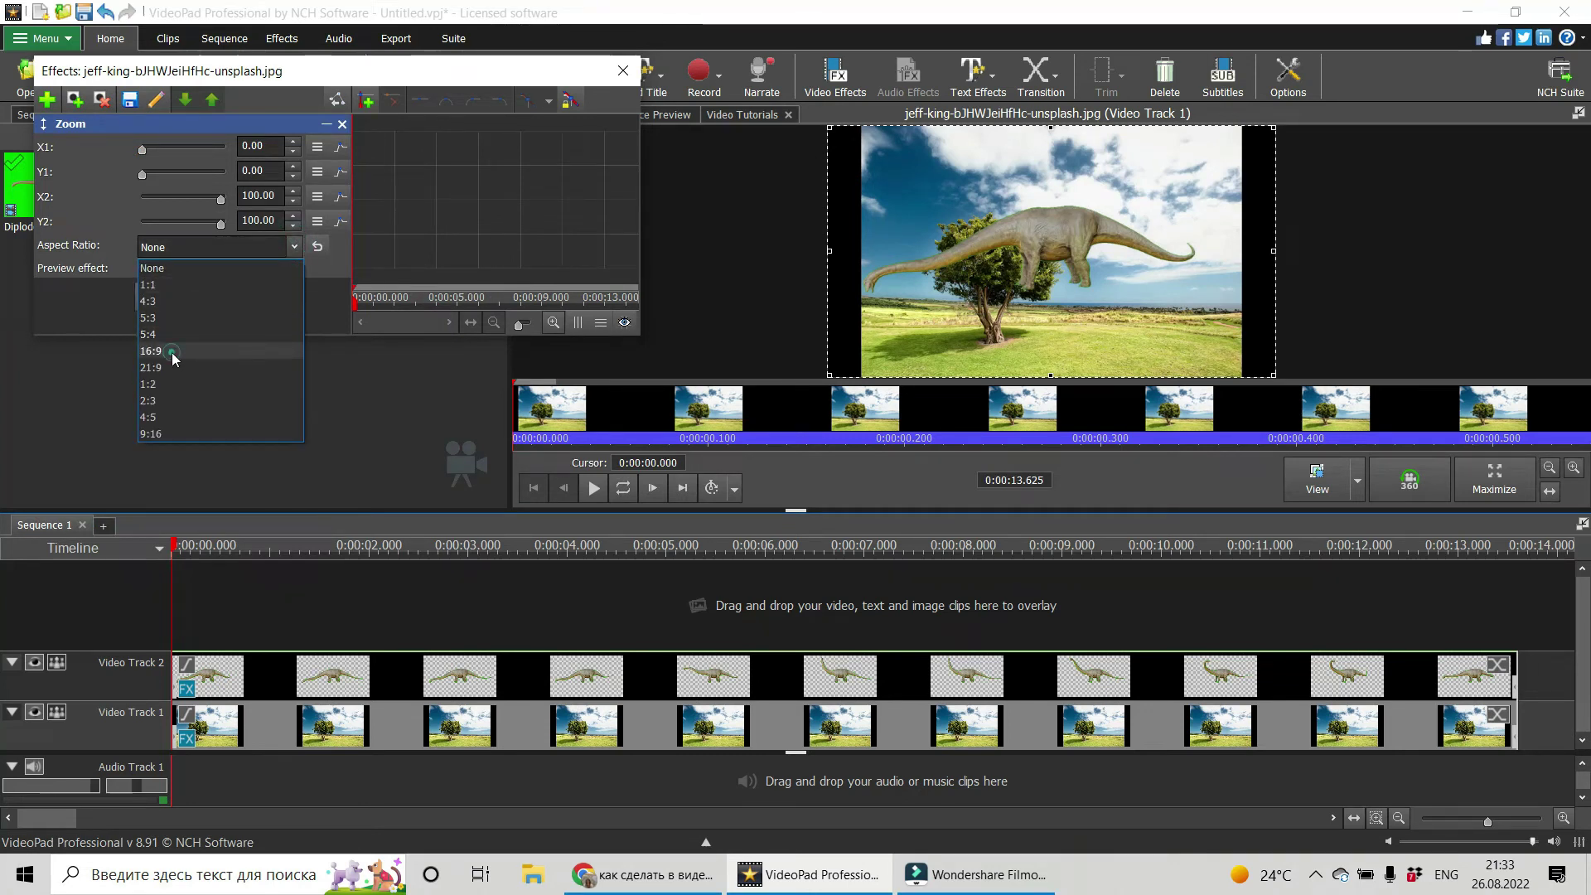
click(176, 352)
drag(829, 126, 872, 151)
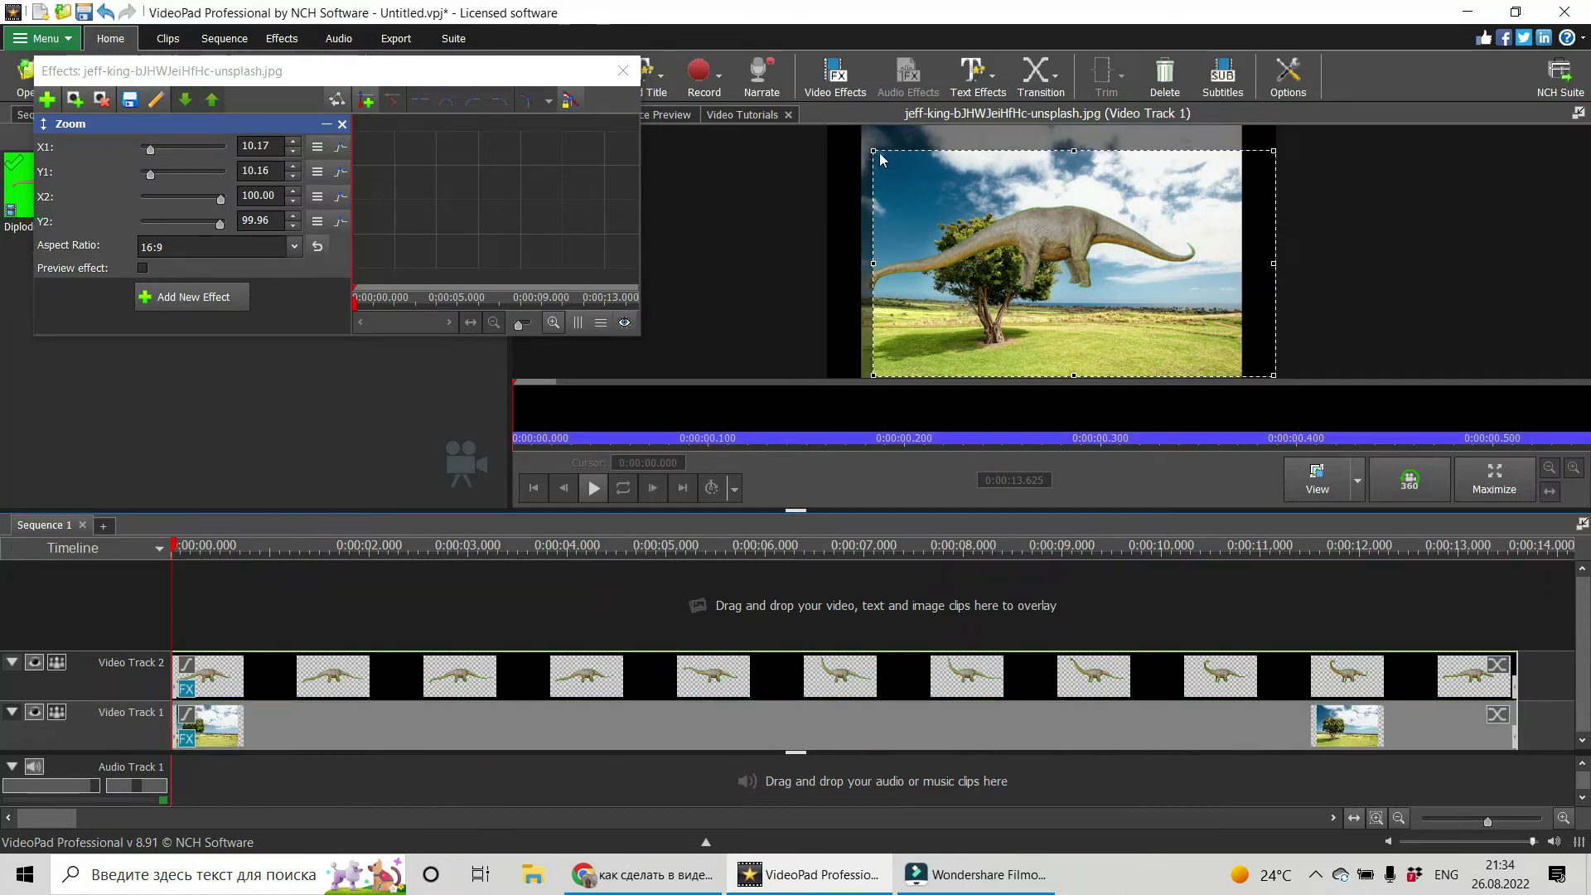
drag(872, 151, 863, 163)
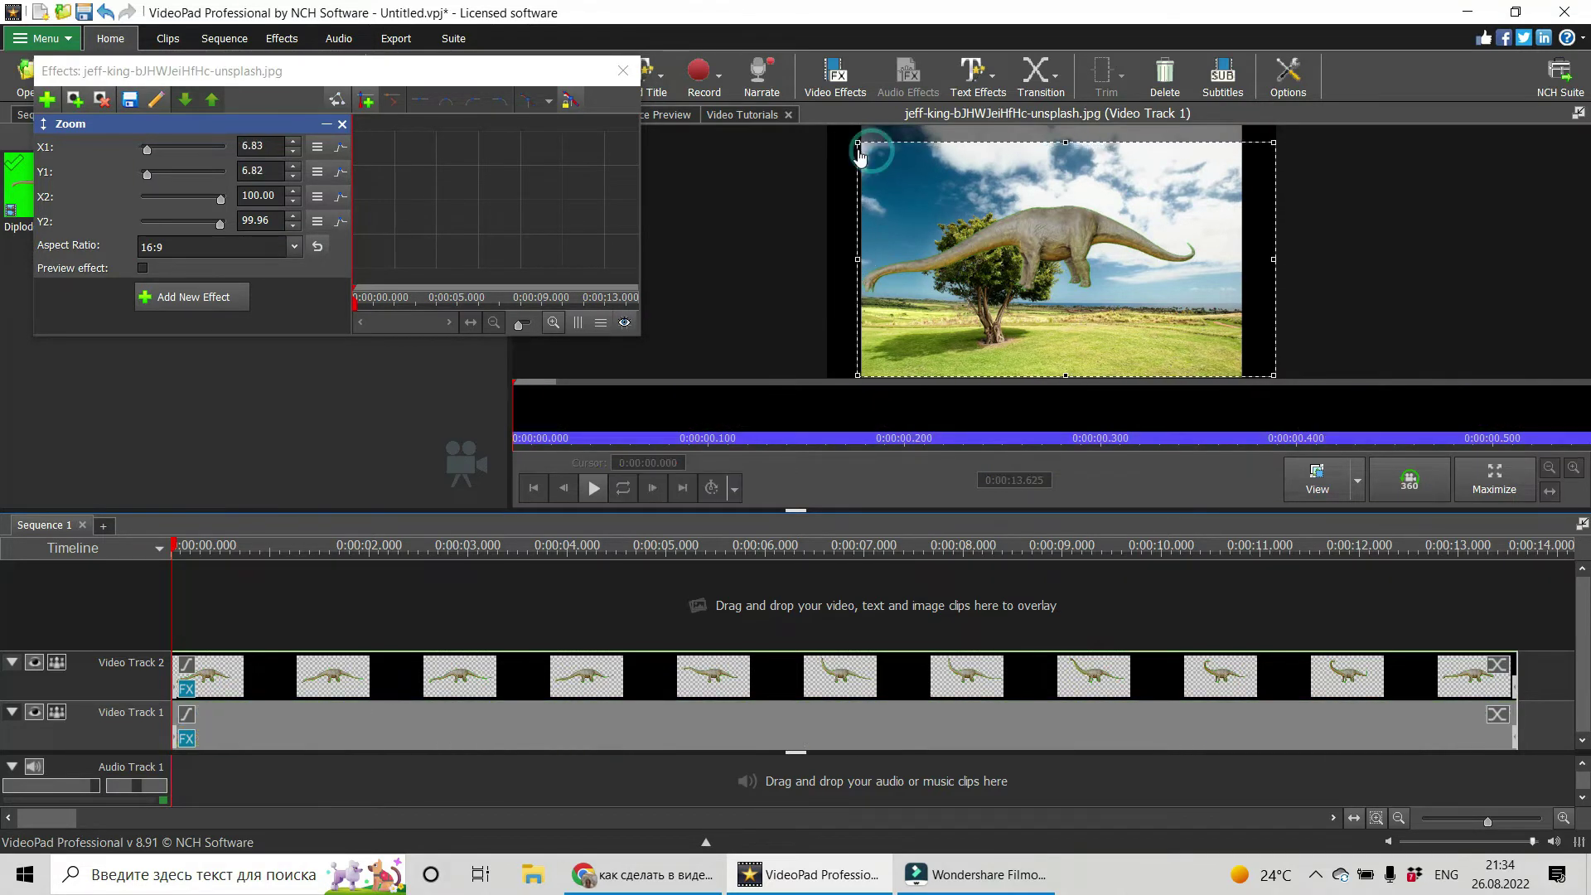
drag(1274, 189, 1242, 191)
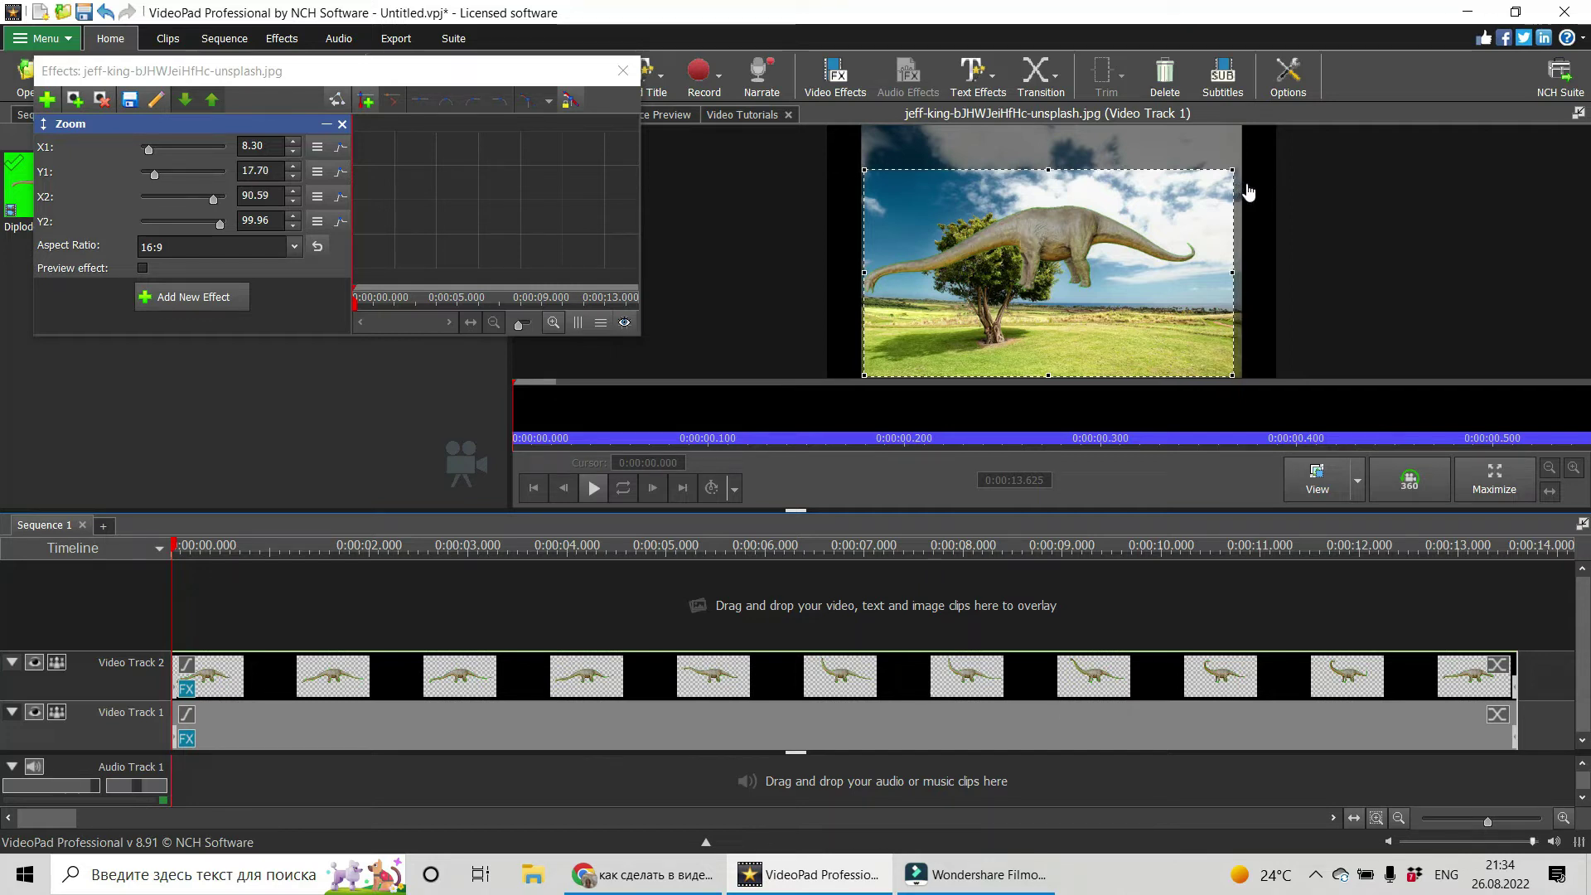
drag(1253, 193, 1269, 145)
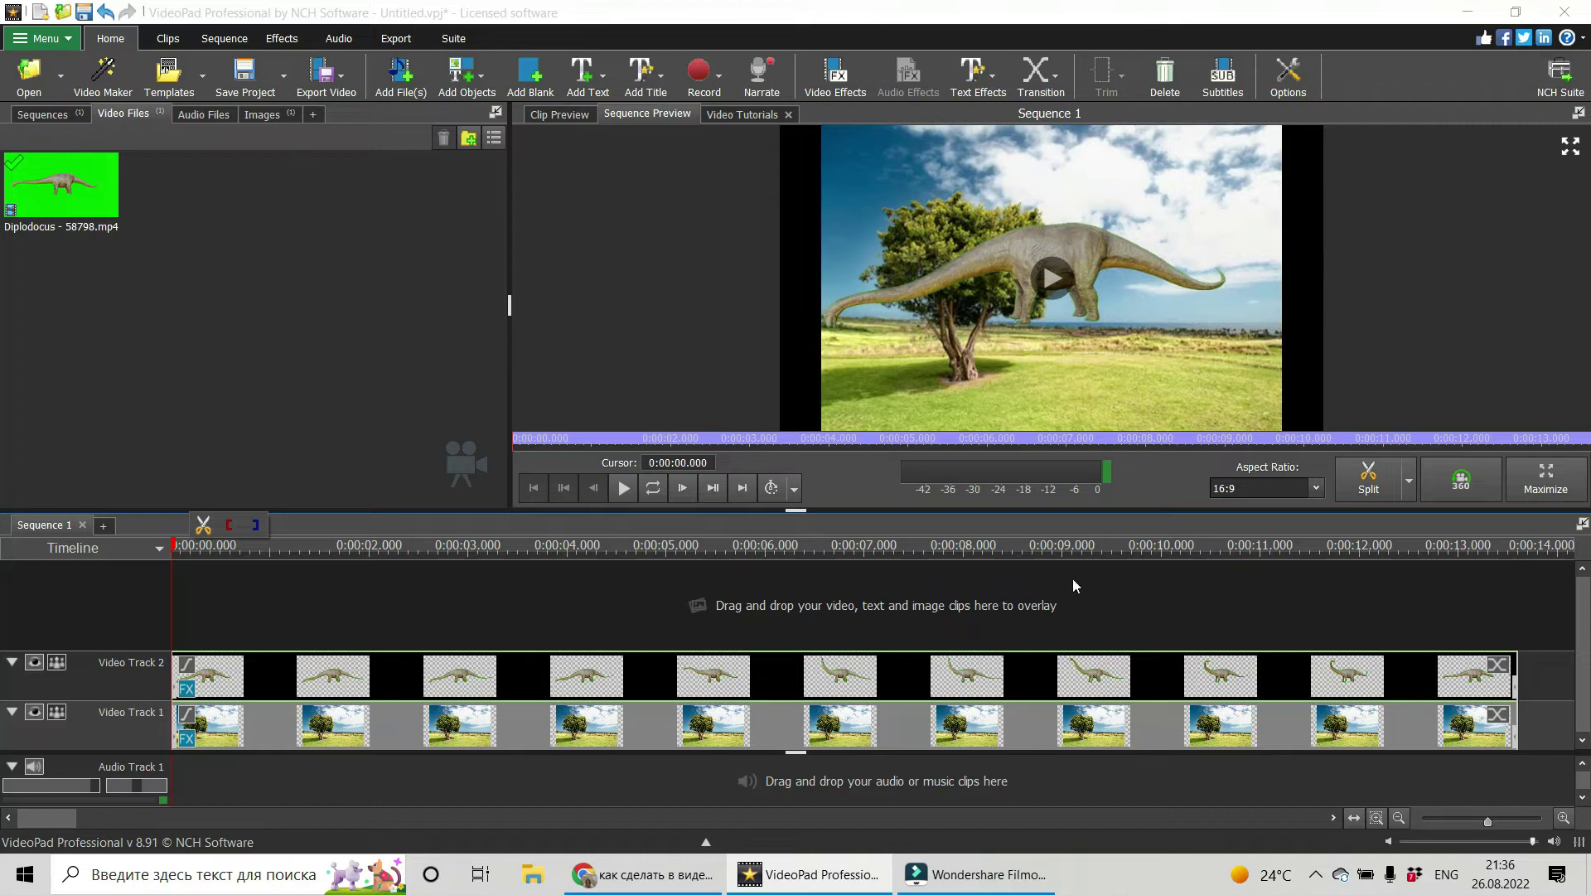
click(784, 248)
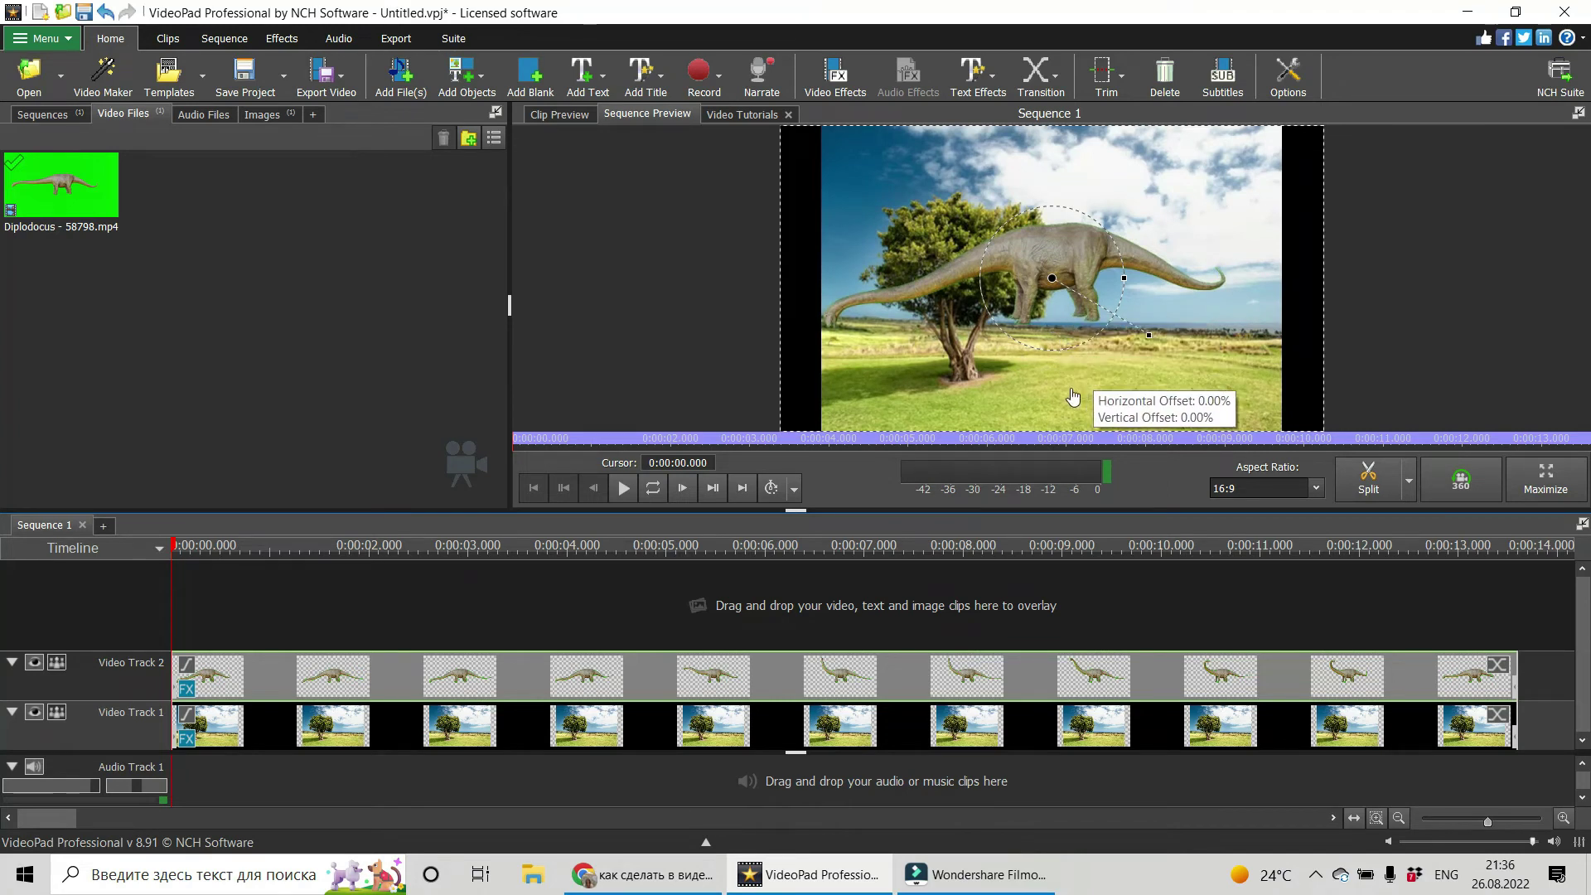
Add a Scale effect to the Diplodocus clip and shrink it to 0.70
right_click(445, 697)
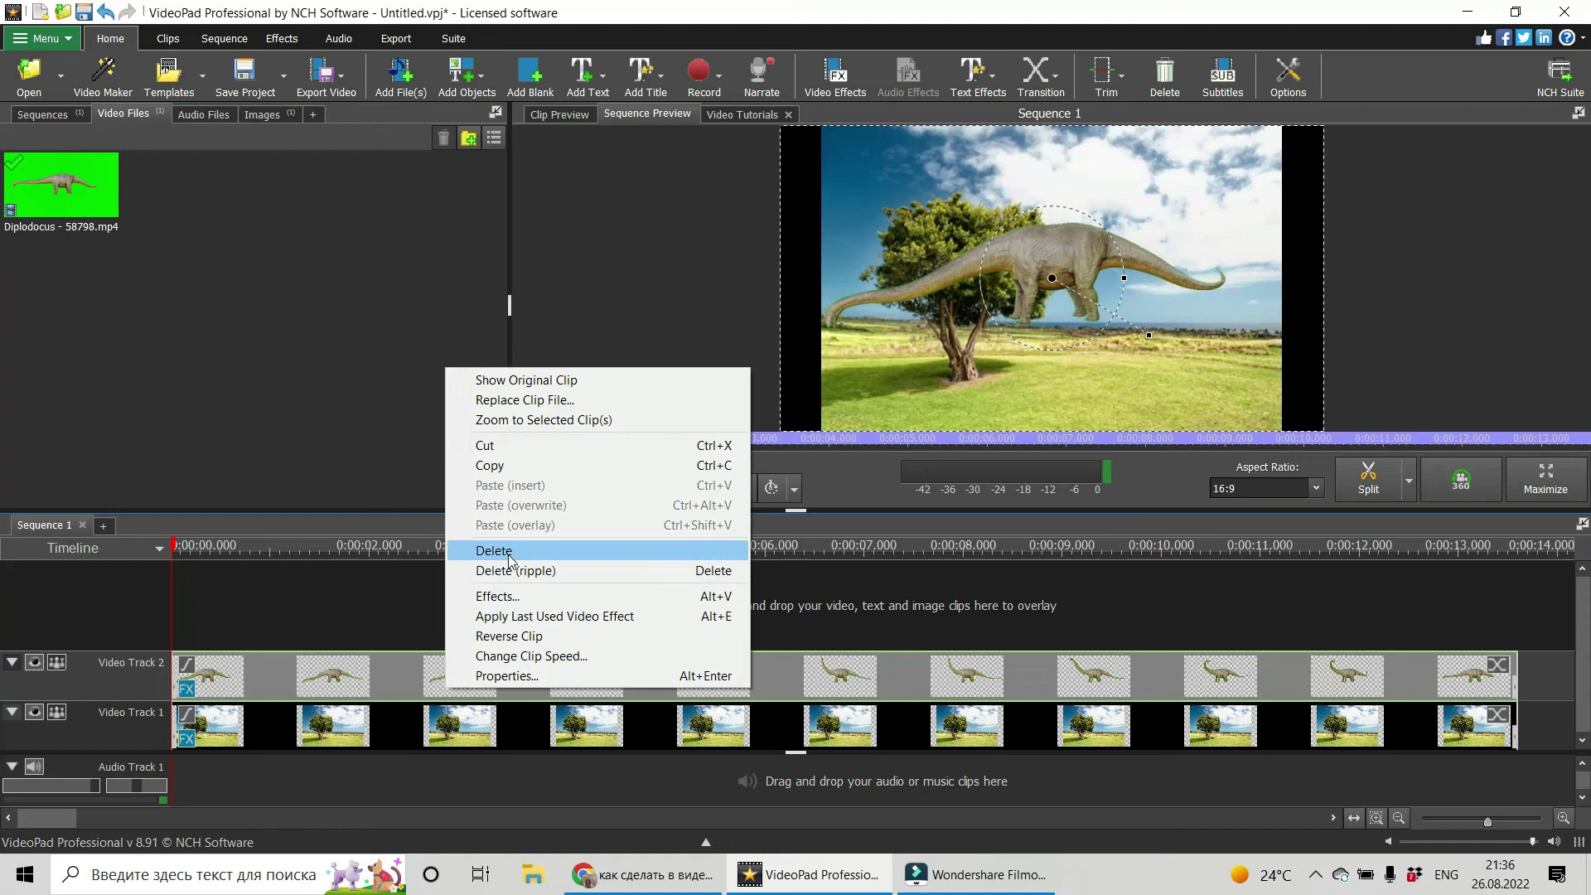
click(544, 597)
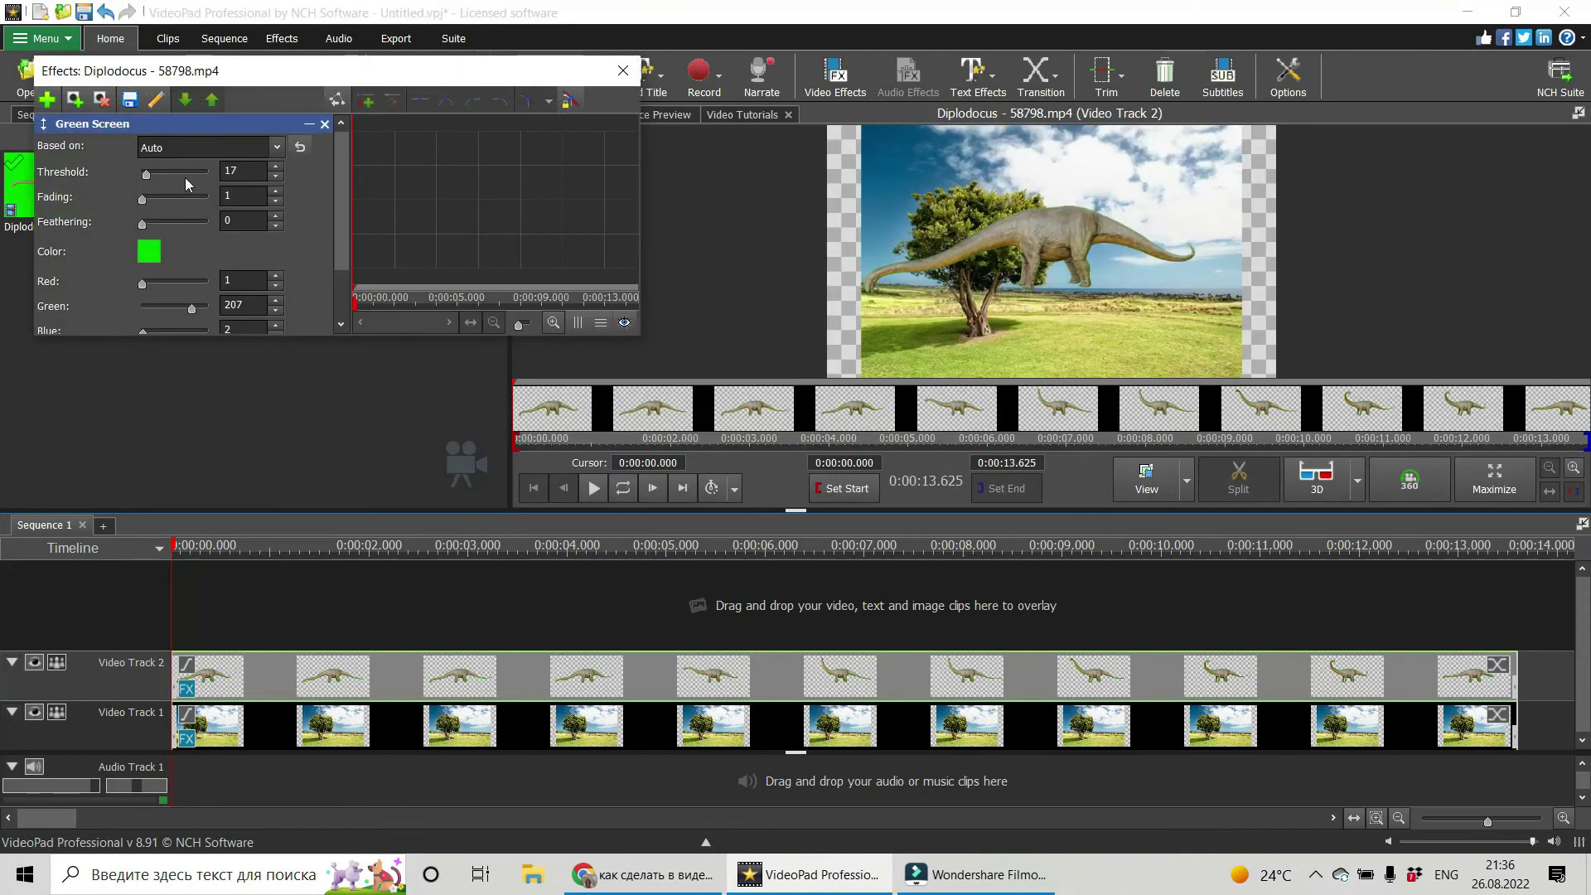
click(47, 99)
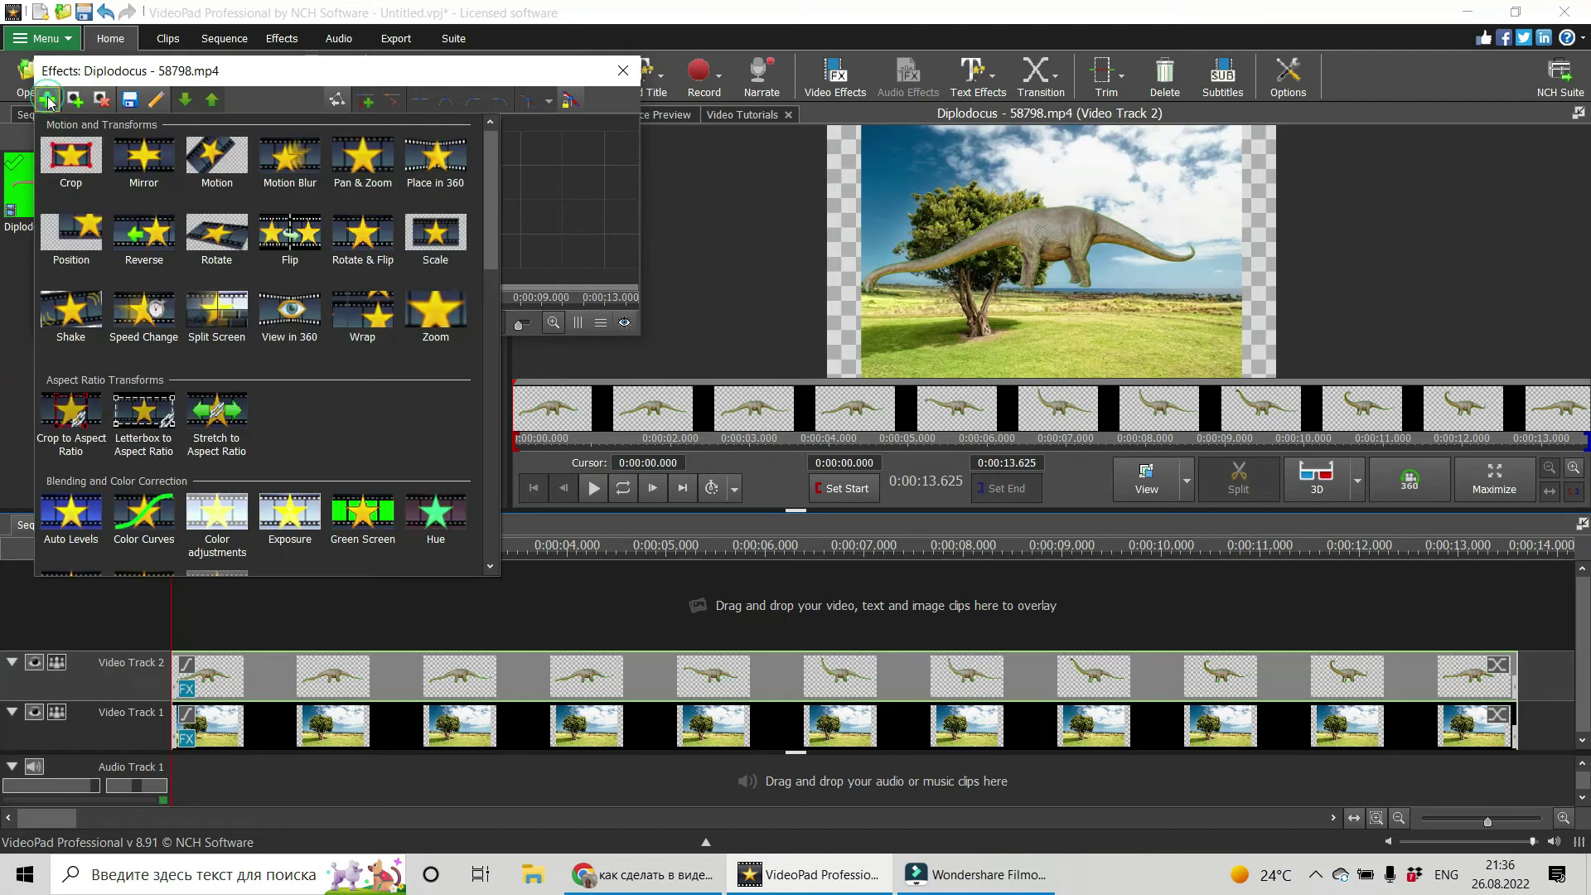
click(436, 234)
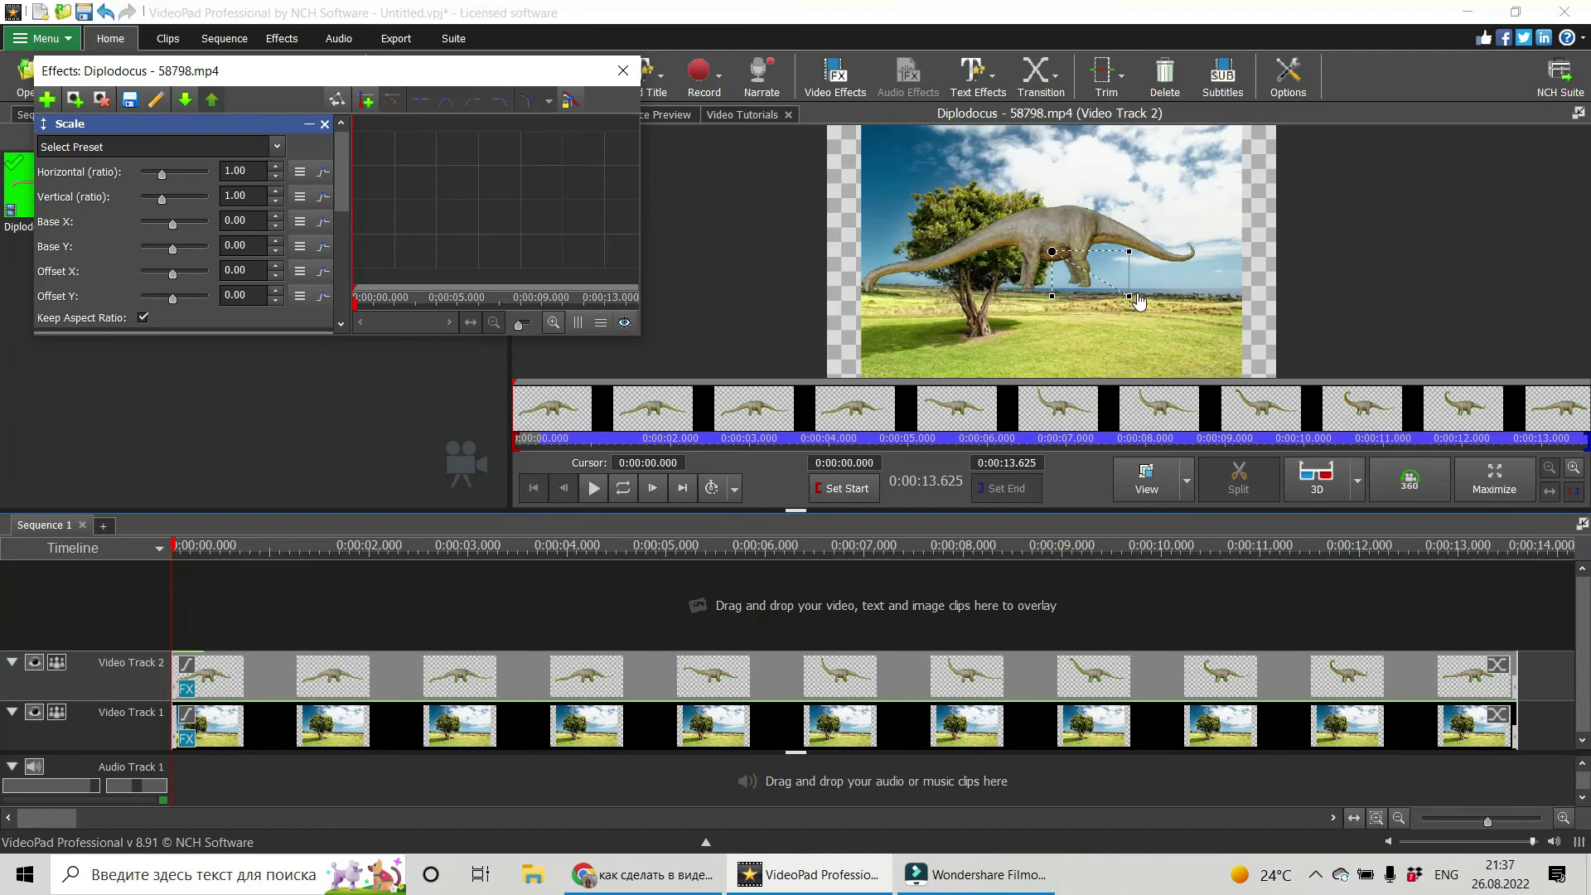
mouse_move(1128, 298)
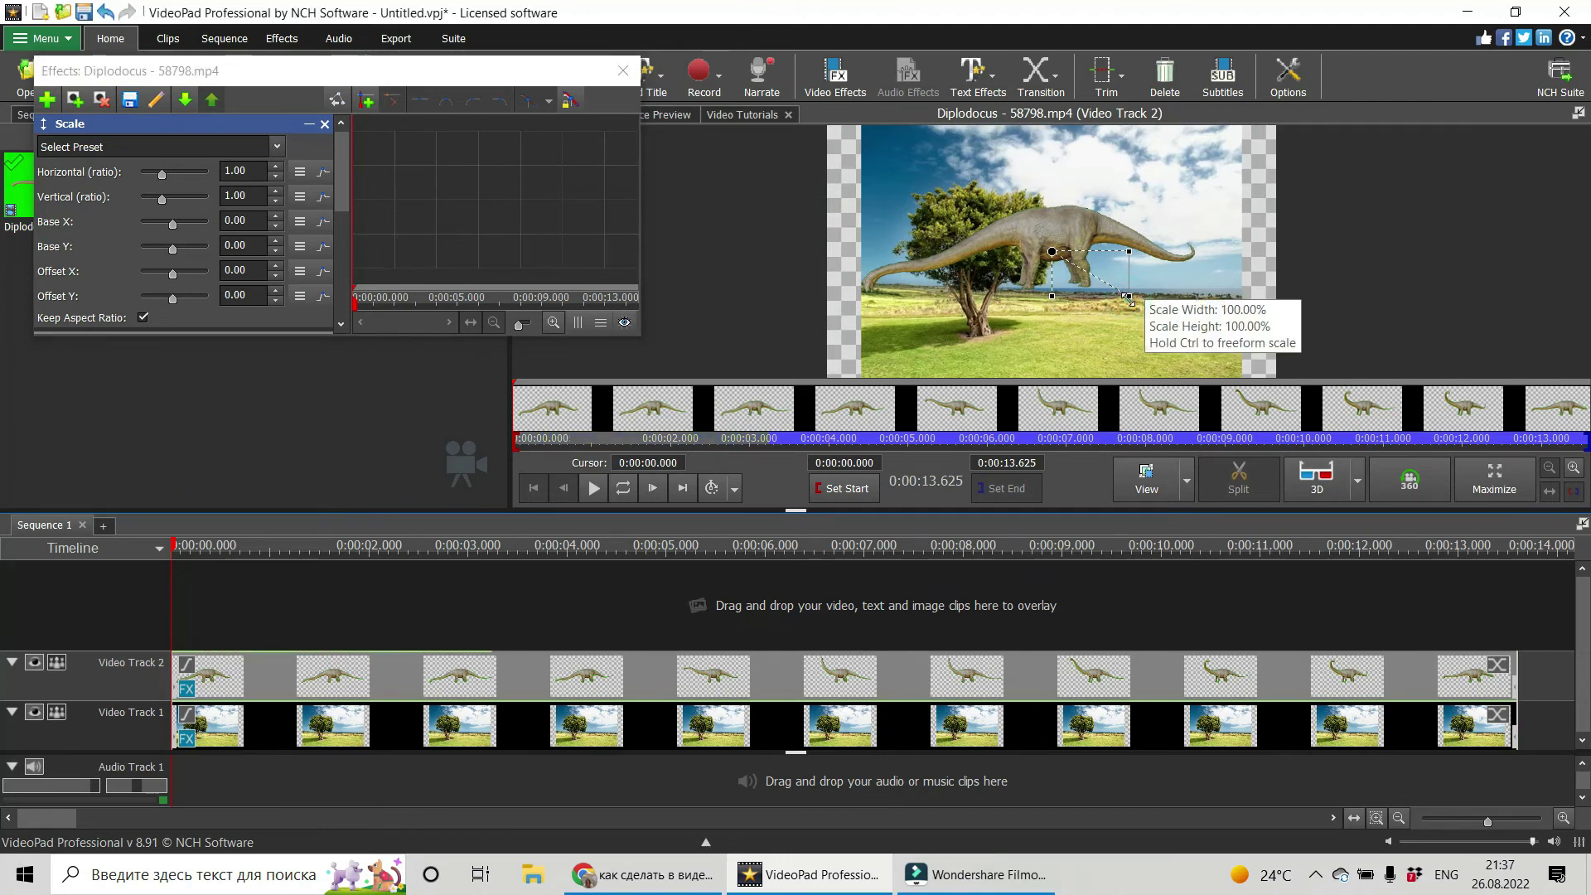
drag(1127, 298, 1107, 284)
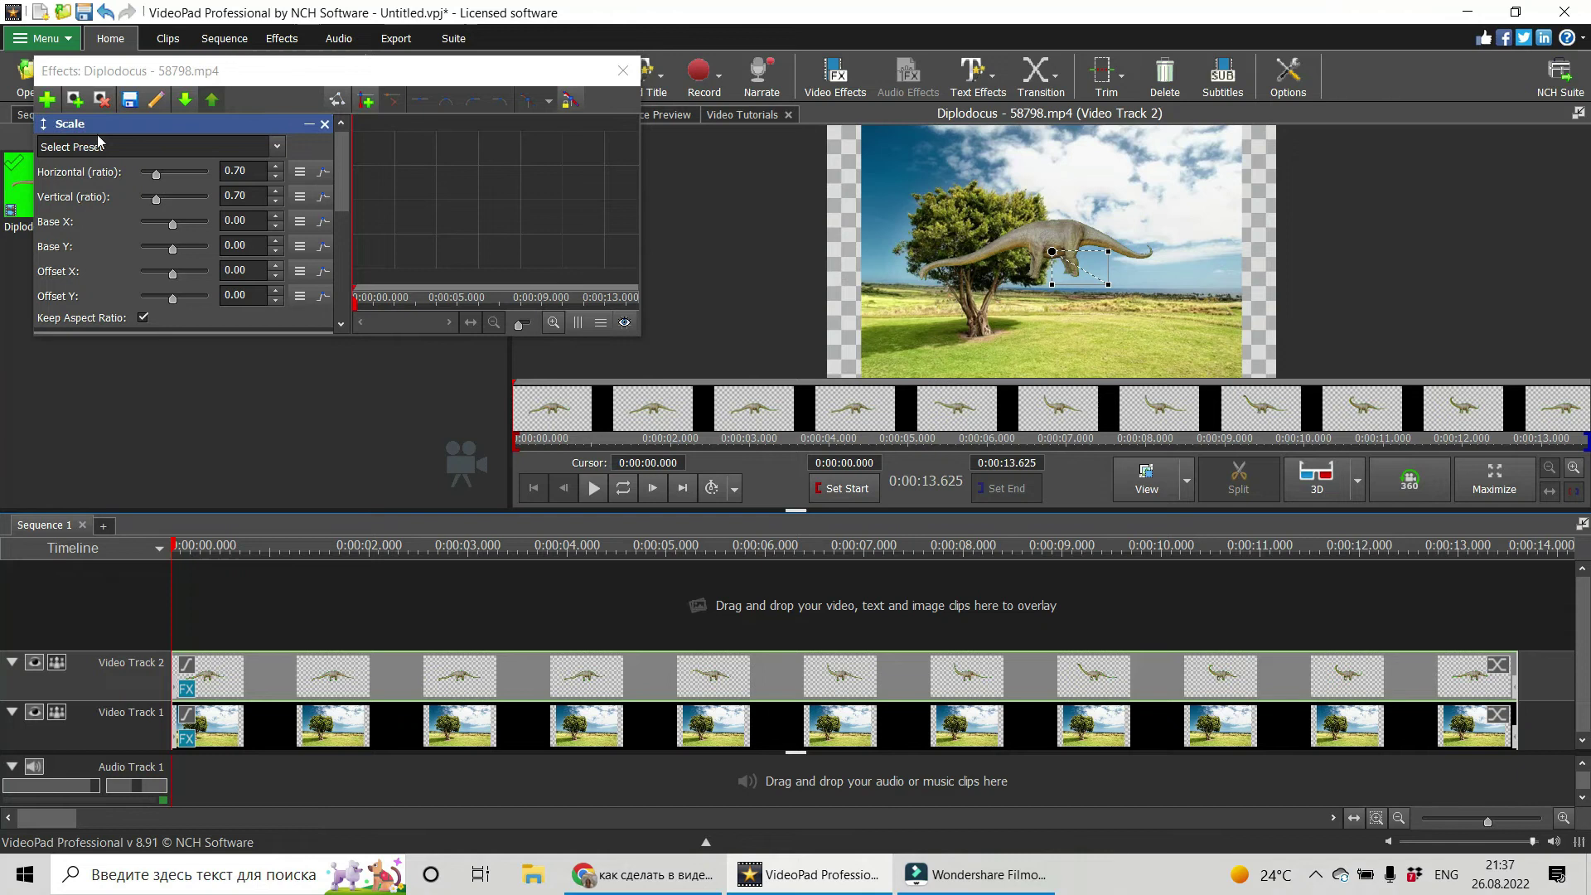
Add a Position effect to place the diplodocus down-right on the grass, then close Effects
click(46, 98)
click(85, 239)
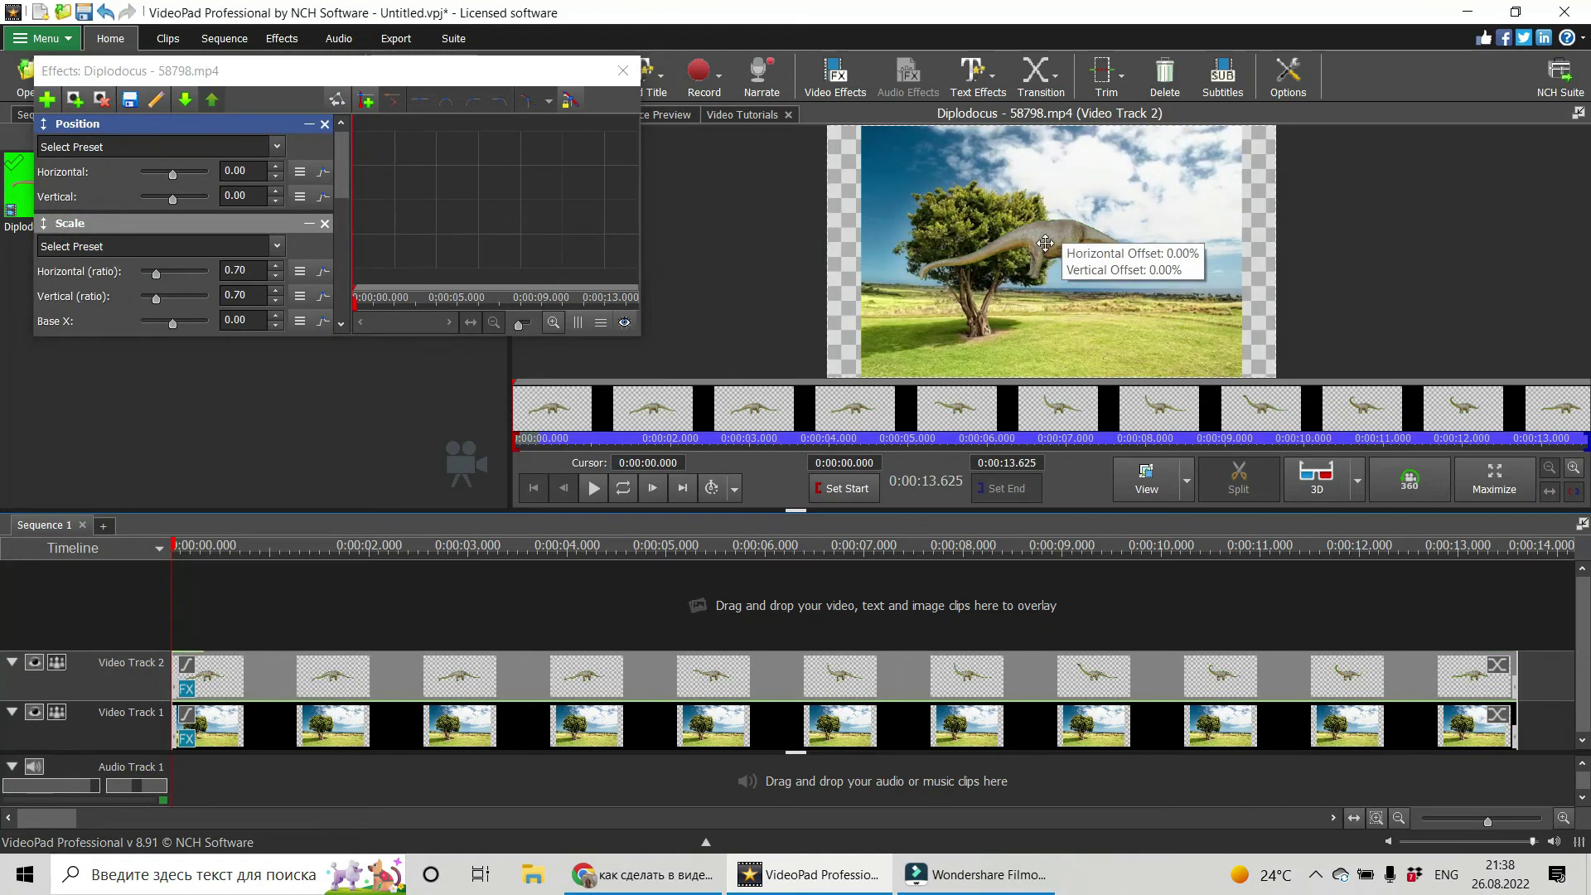
drag(1048, 257, 1099, 322)
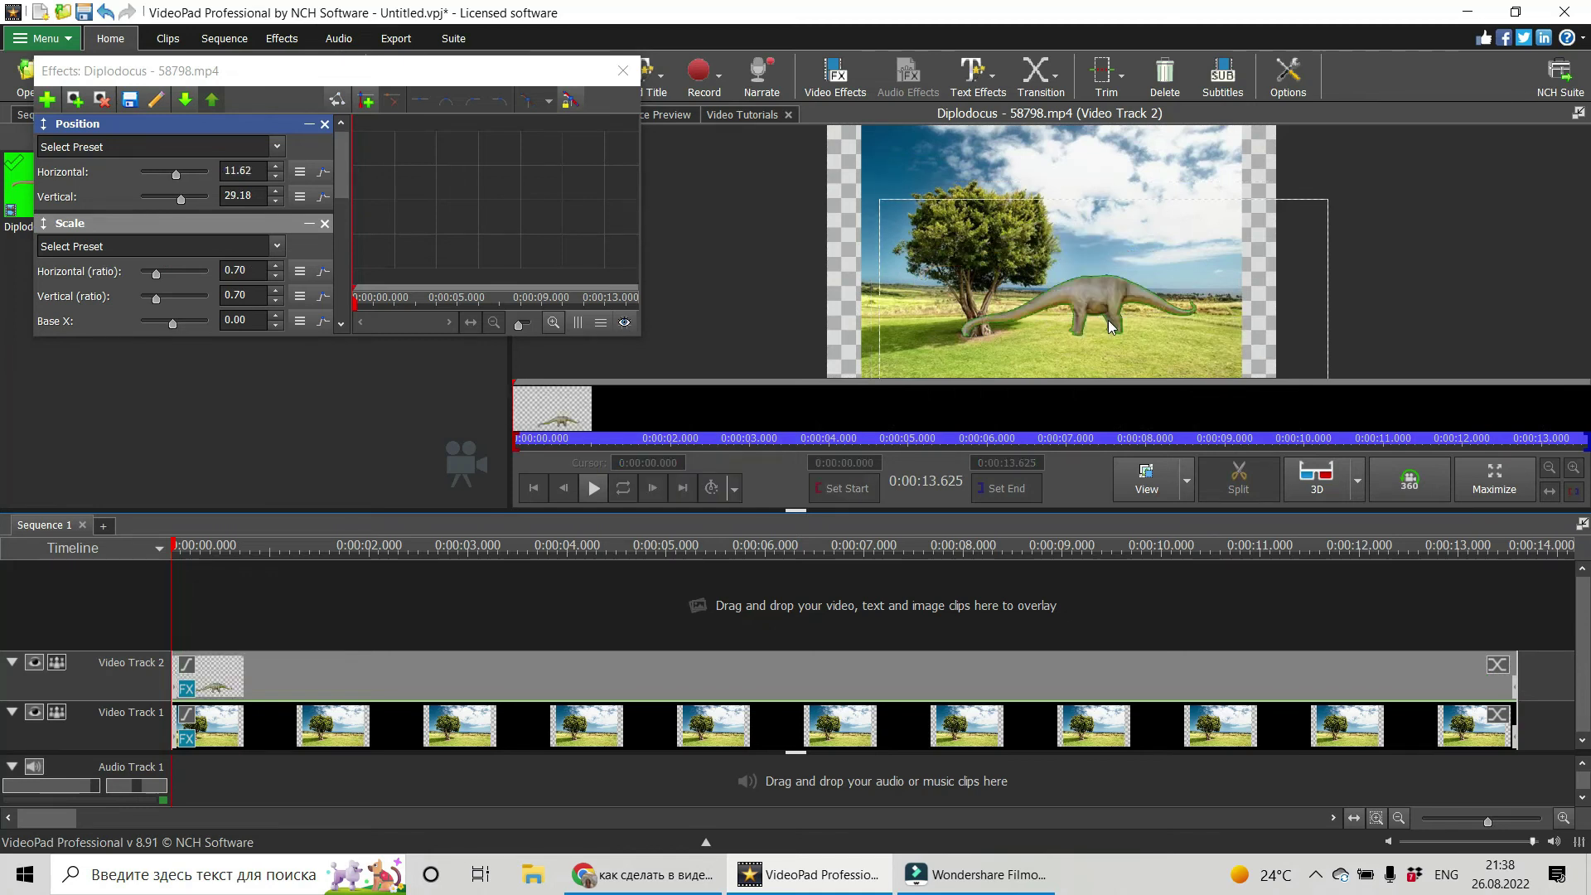
drag(1111, 326, 1113, 300)
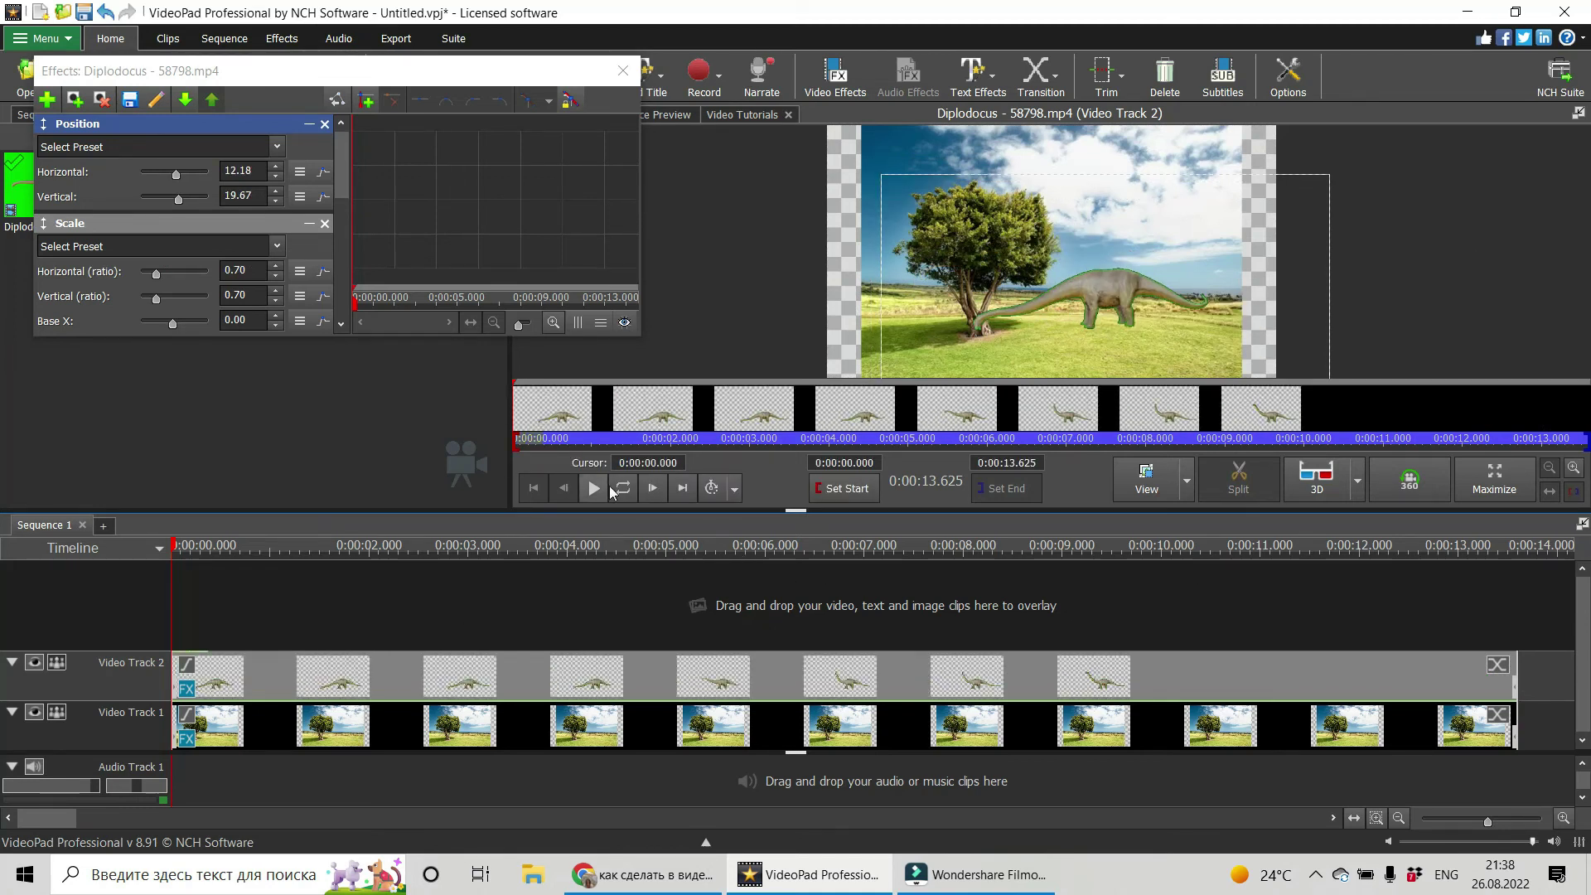
click(623, 71)
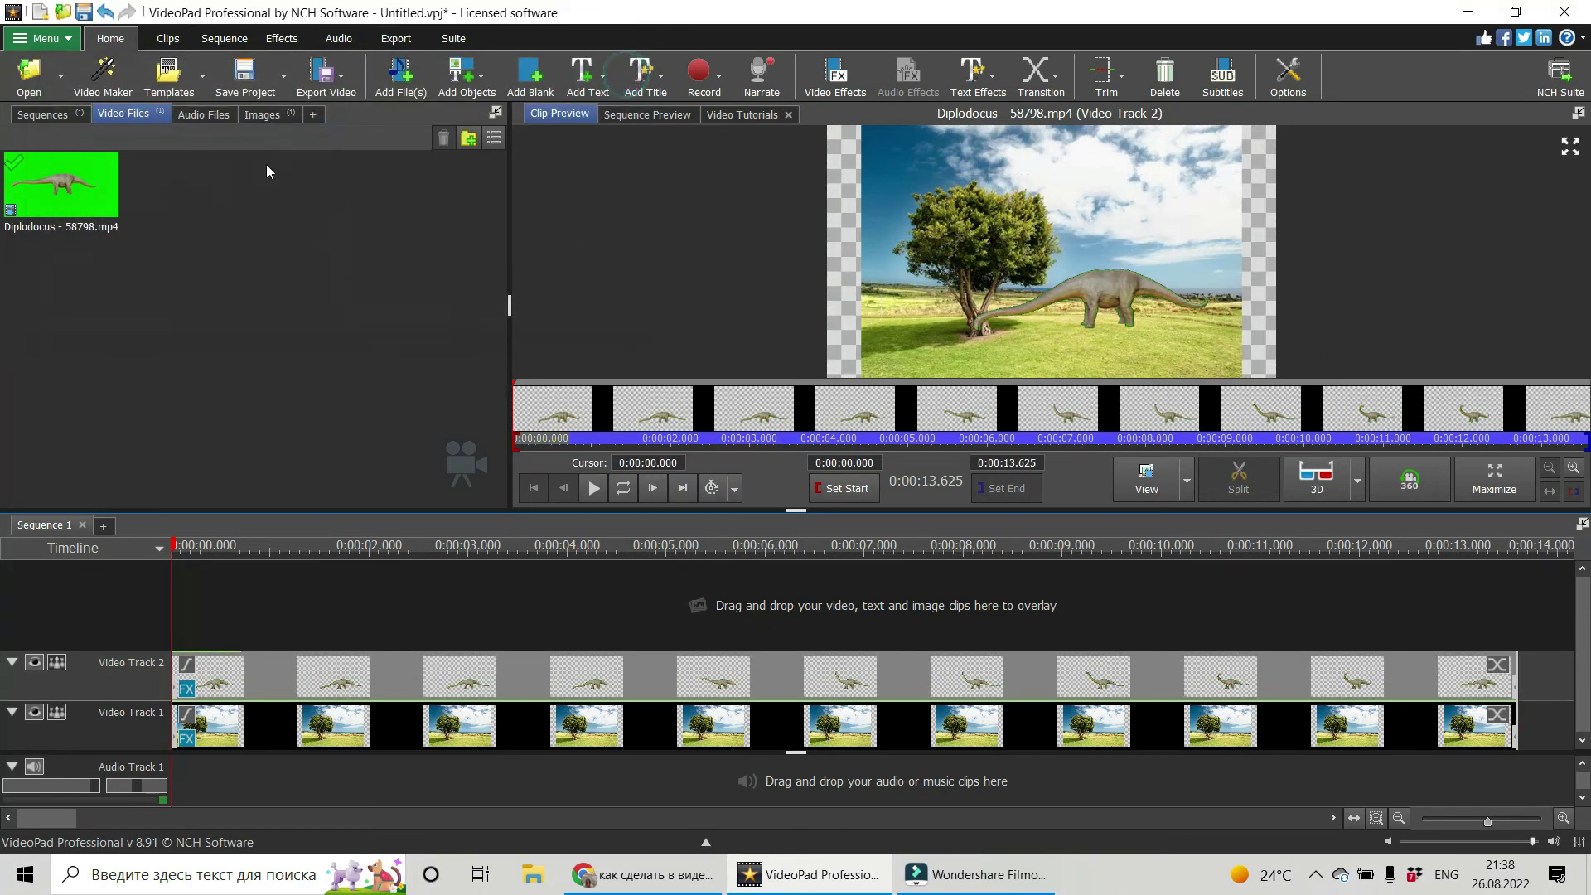
click(468, 554)
click(622, 490)
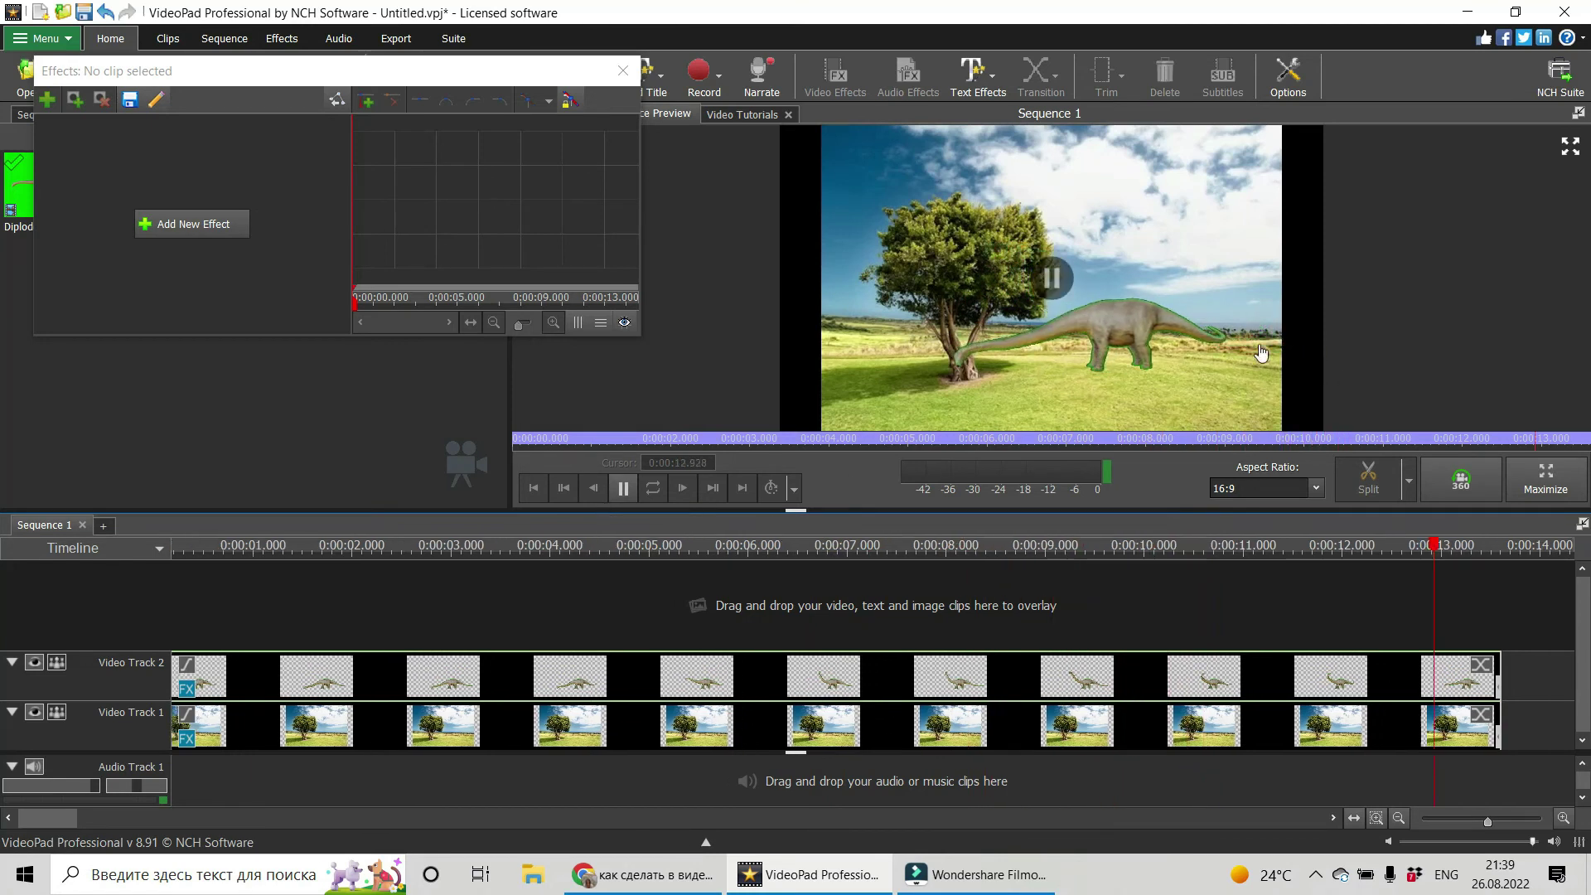
drag(1438, 568, 840, 668)
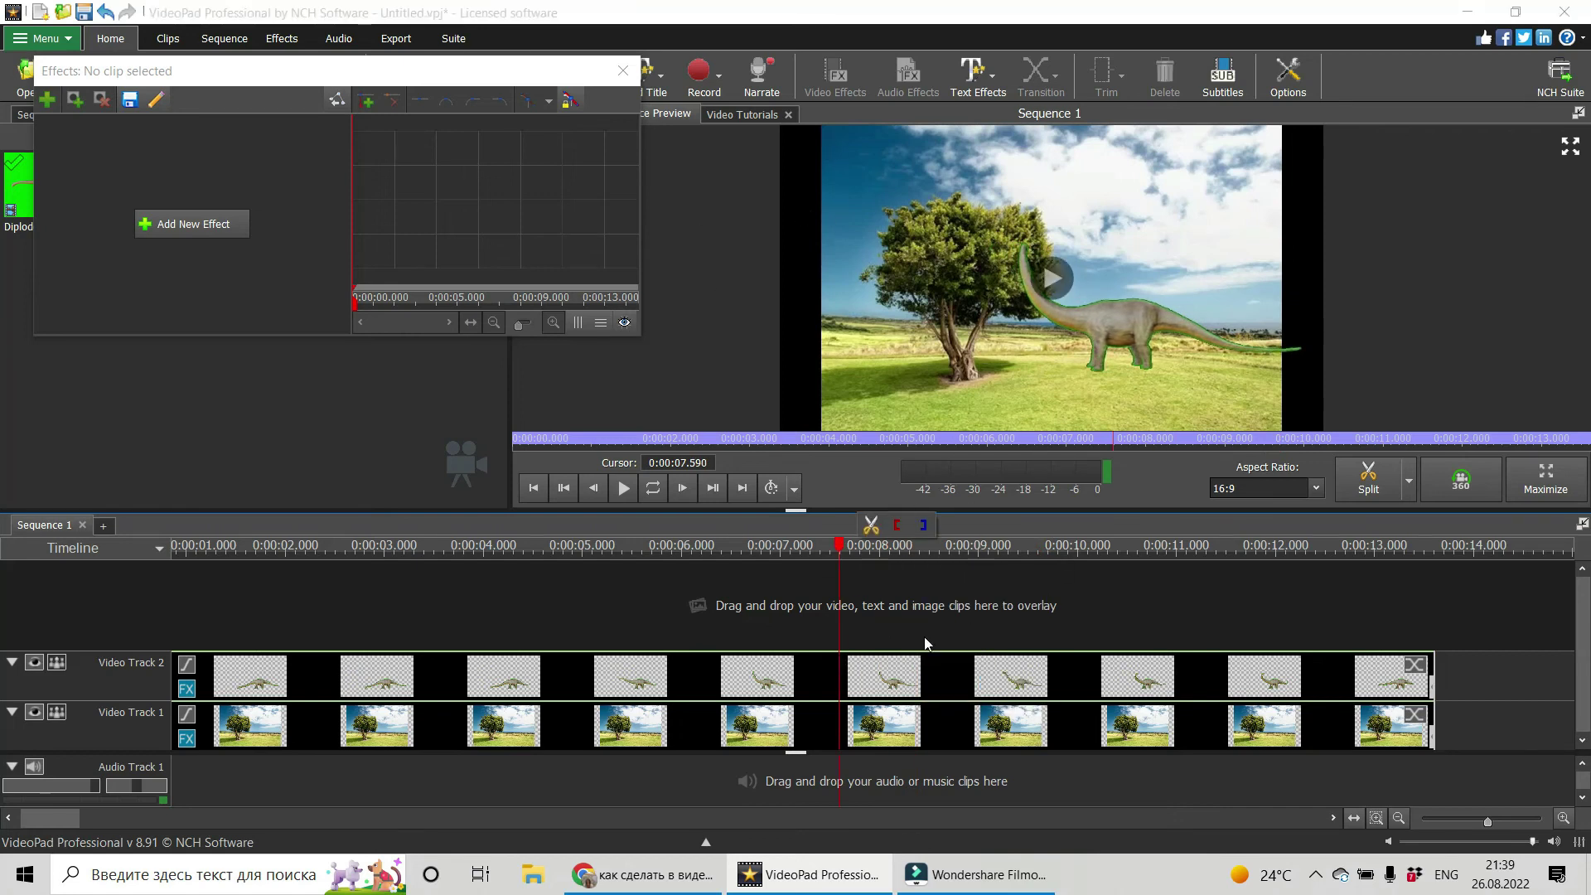
Move the Diplodocus clip's Position offset further left and lower, then close its effects
click(901, 687)
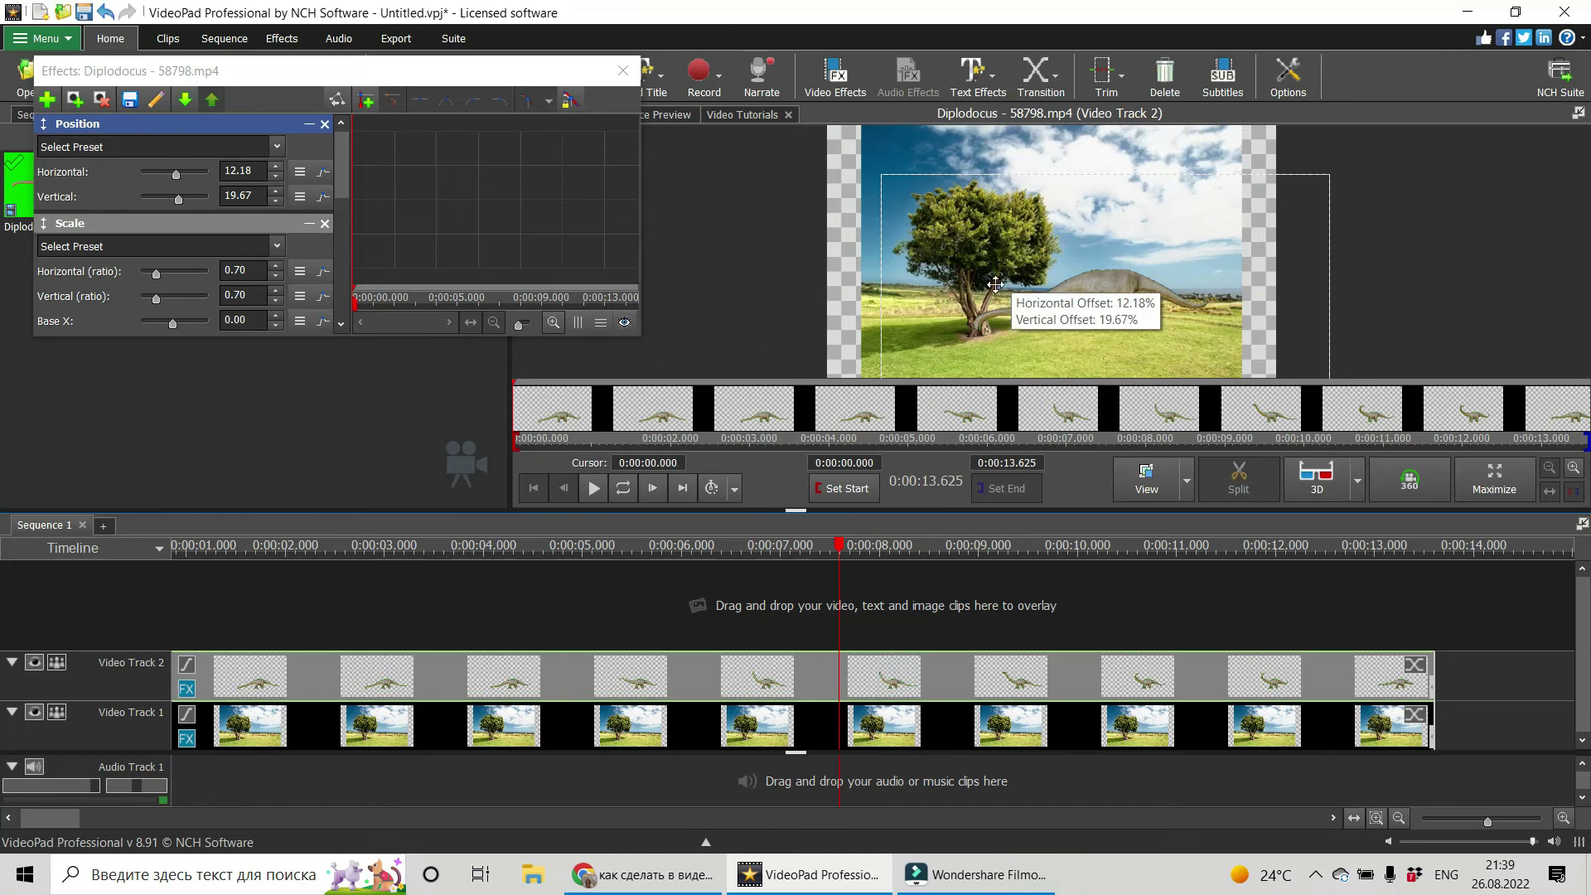
mouse_move(1106, 291)
mouse_down()
mouse_move(1055, 285)
mouse_move(1069, 247)
mouse_move(1105, 261)
mouse_up()
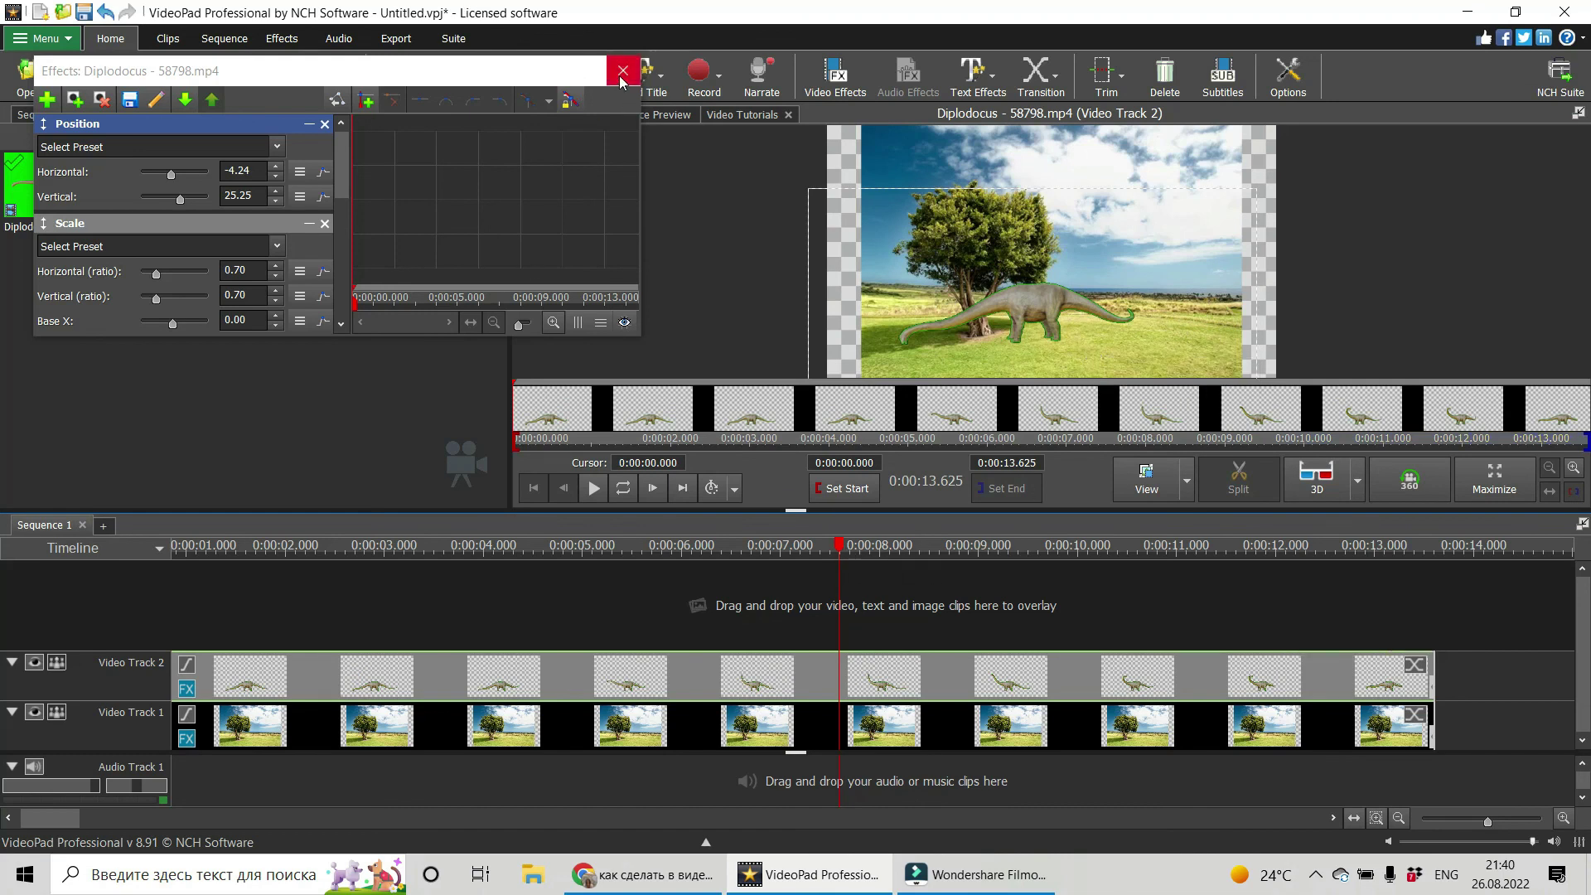
click(623, 71)
Rewind the playhead near the start and play the composite sequence
drag(840, 544, 173, 704)
click(623, 488)
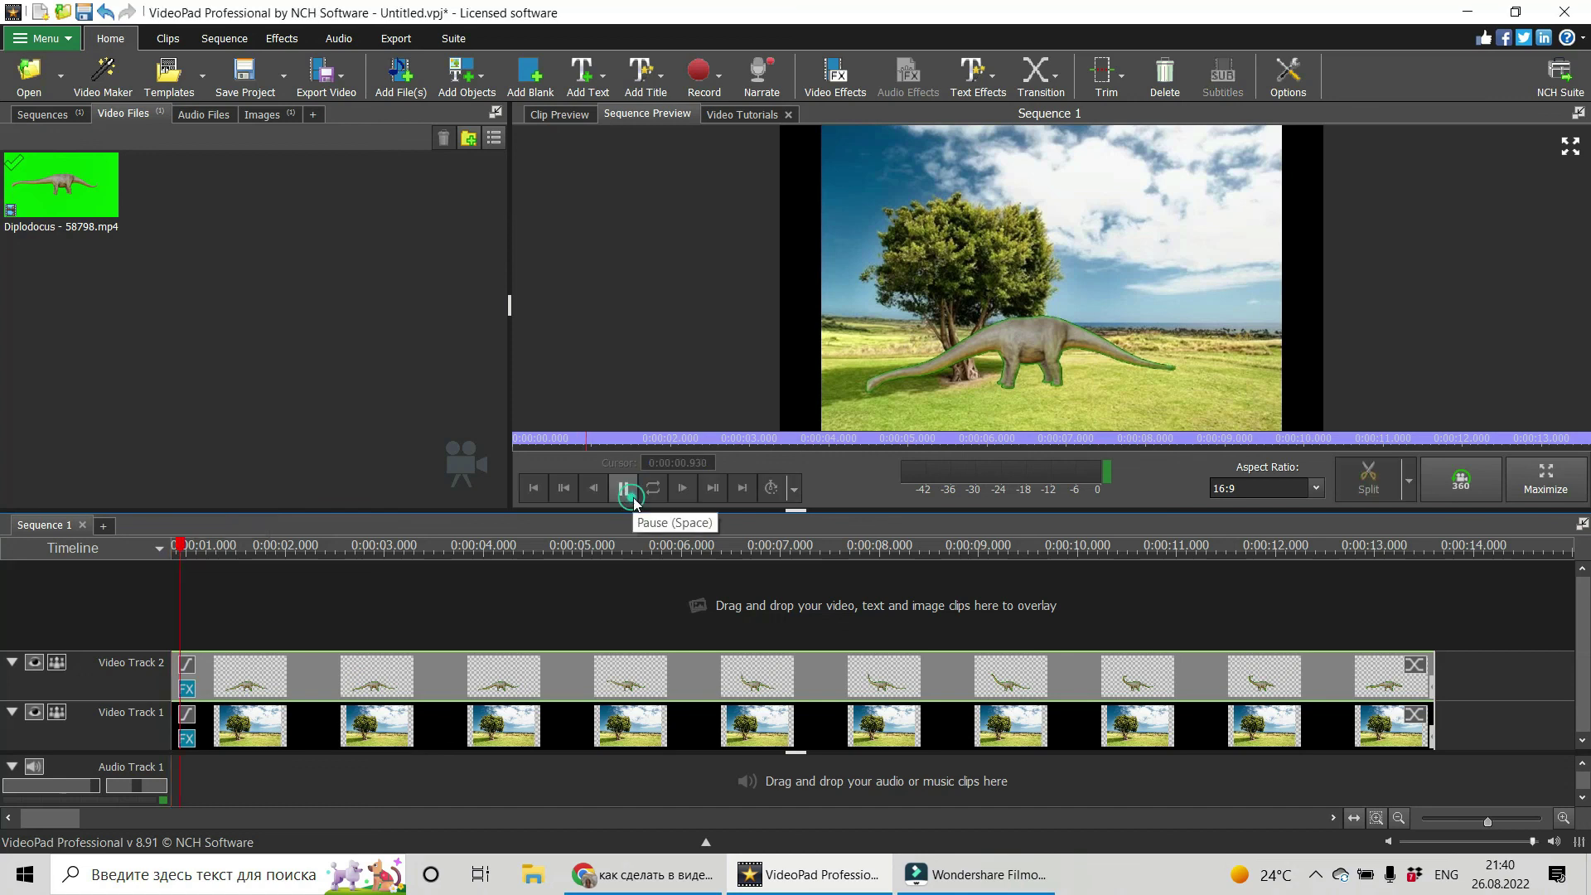